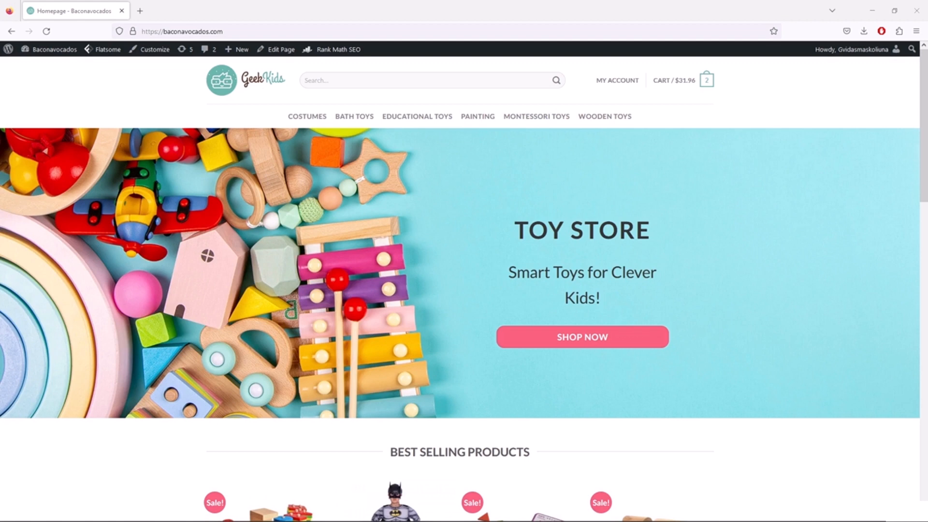
Search the web for google analytics 4 in a new browser tab and open the Google Analytics site
click(140, 11)
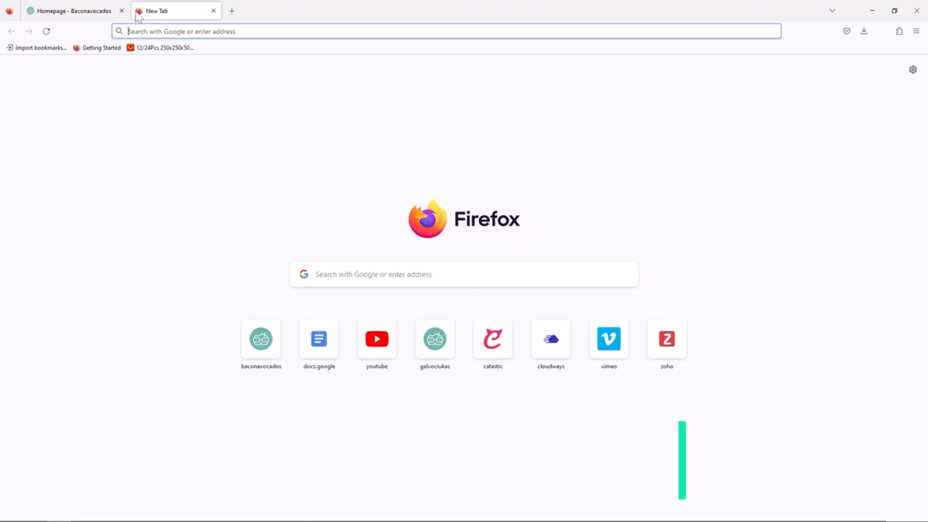
text(google analytics)
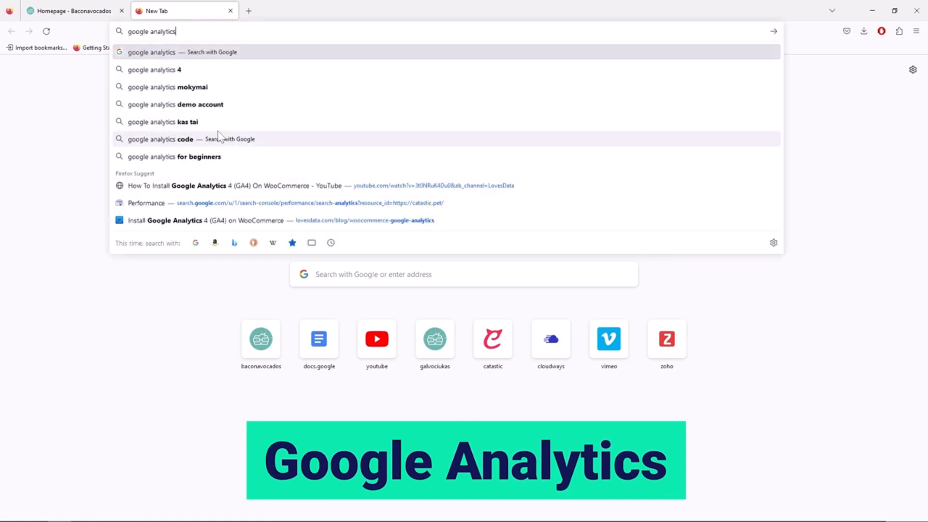
click(240, 72)
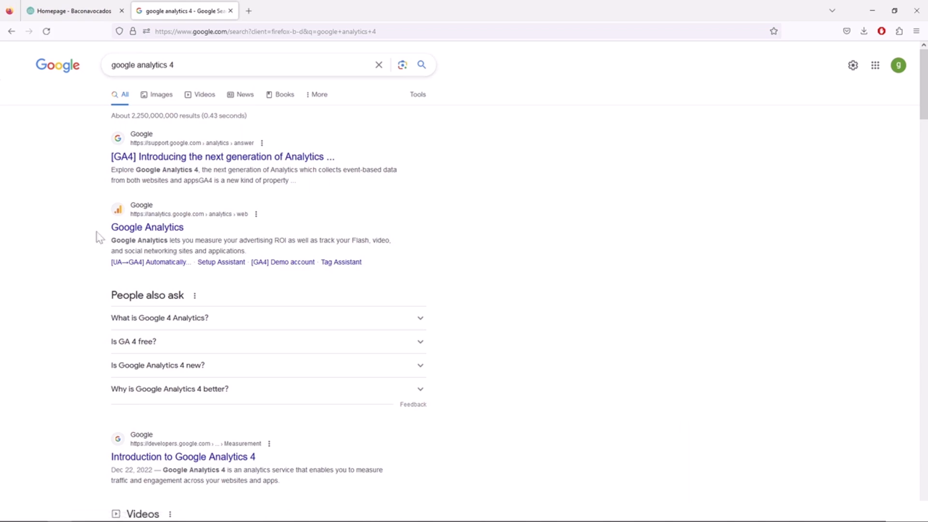
click(120, 231)
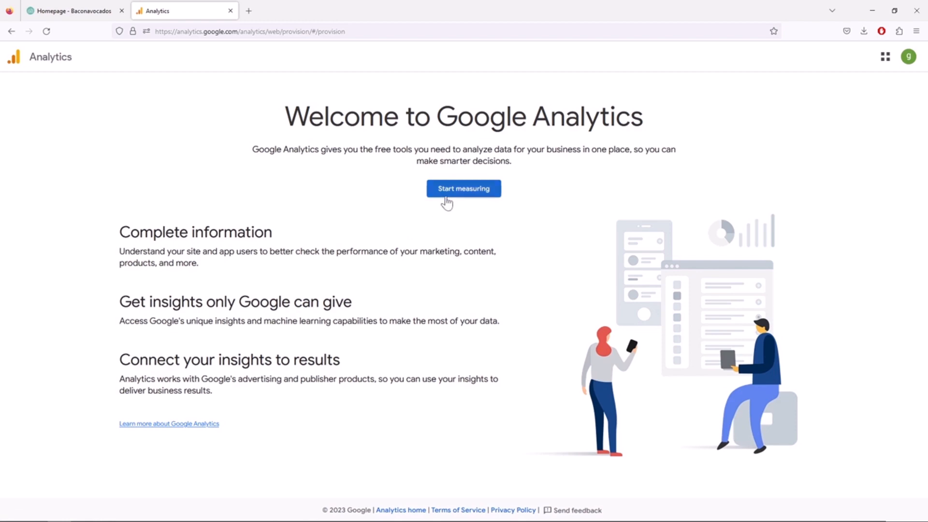
Start measuring and set up a new Analytics account named Baconavocados with the default data sharing settings
click(446, 194)
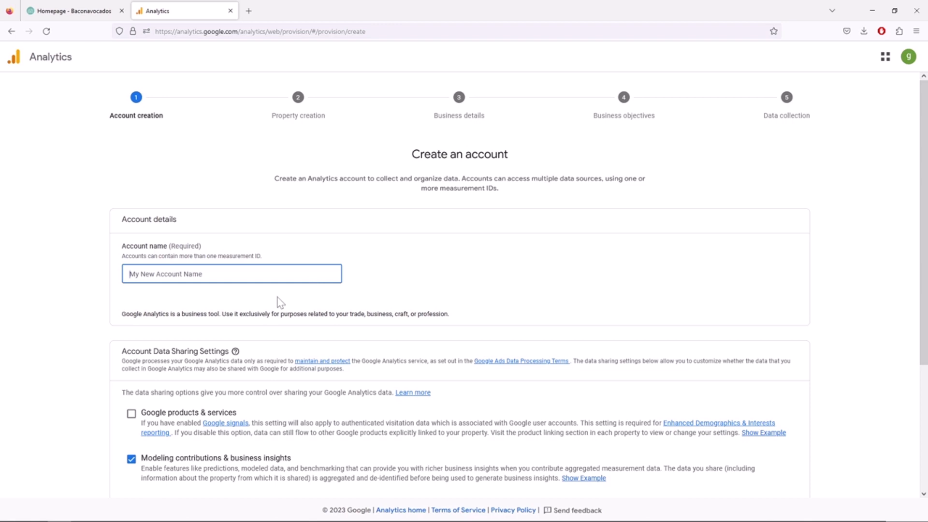
text(Baconavocados)
scroll(279, 302, down, 4)
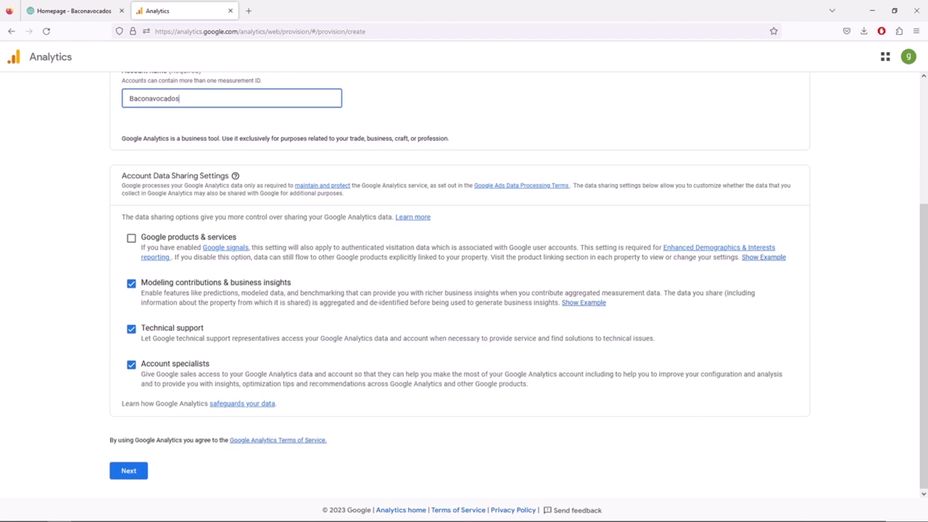
click(134, 470)
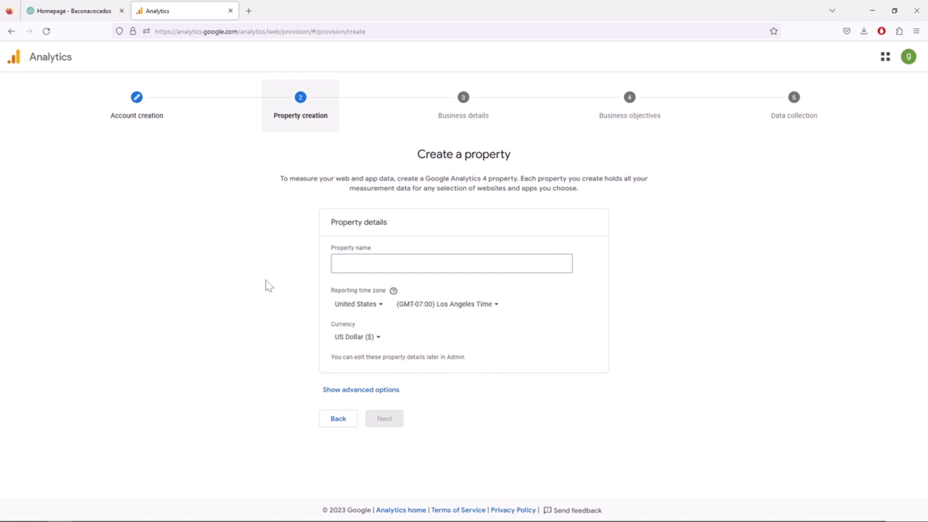
Name the property Baconavocados, keep the default United States time zone and US Dollar currency, and continue to the business details
click(339, 271)
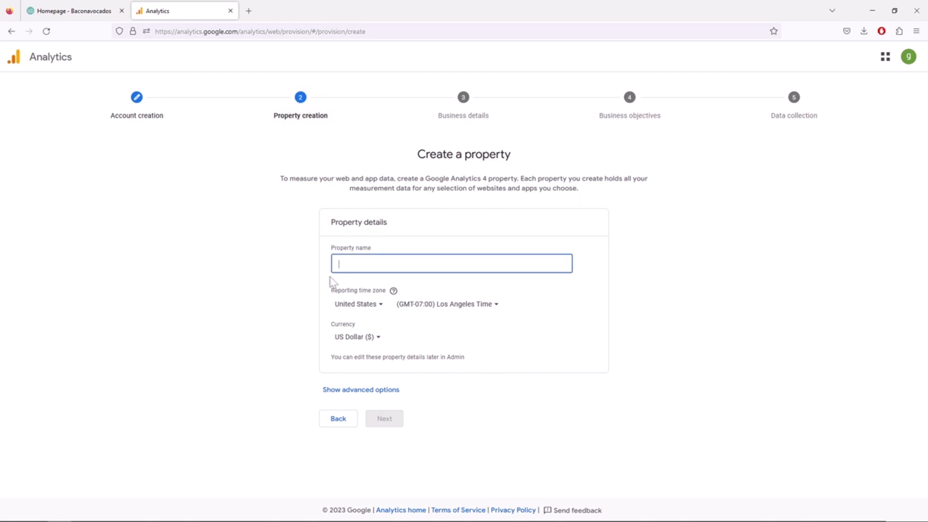
text(Baconavocados)
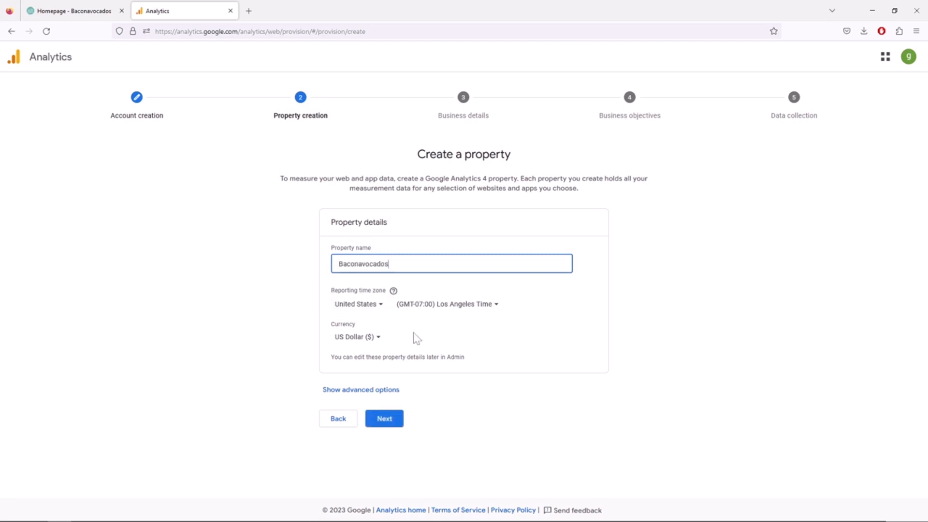
click(379, 344)
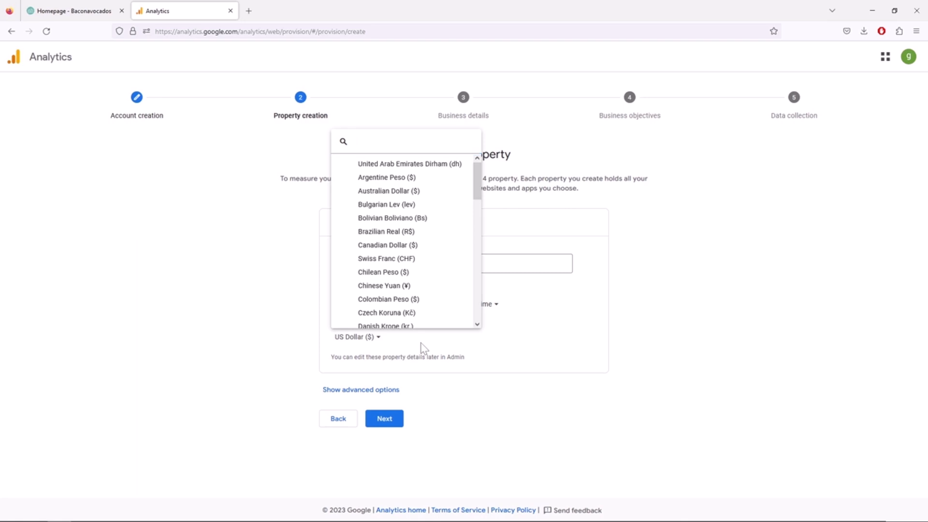
click(423, 348)
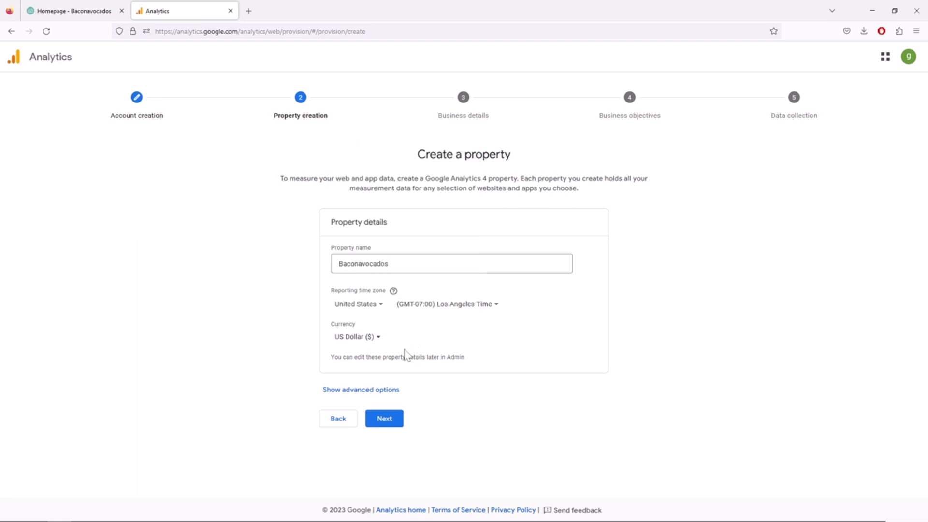
click(385, 424)
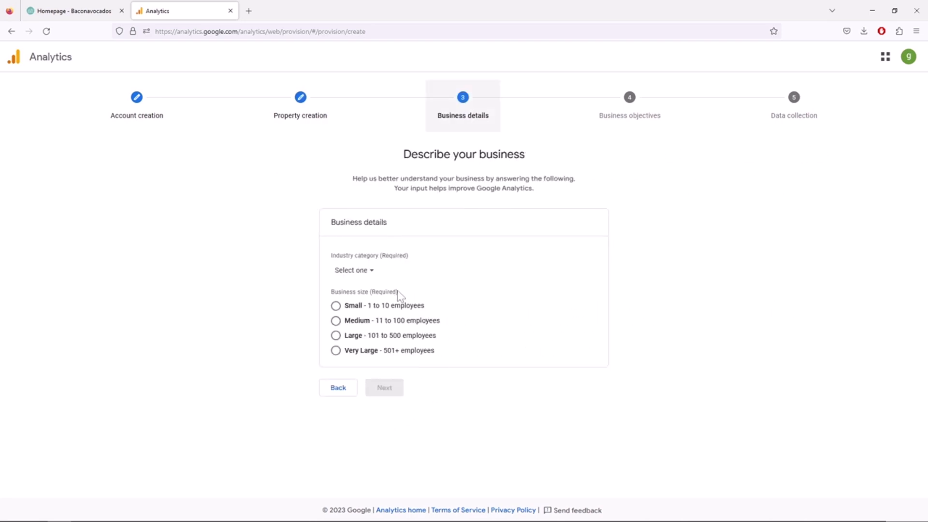
Describe the business with the industry category Games and the size Small (1 to 10 employees), and continue to the objectives
click(367, 274)
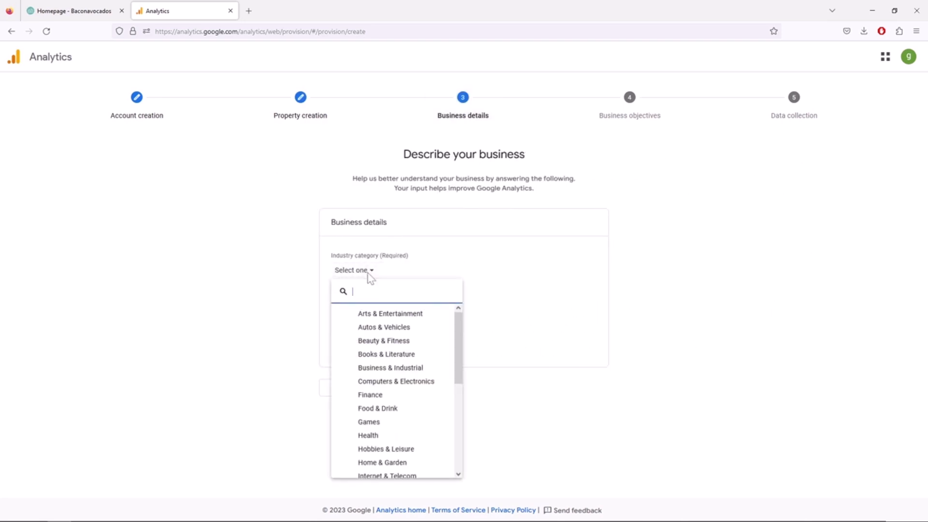
click(414, 422)
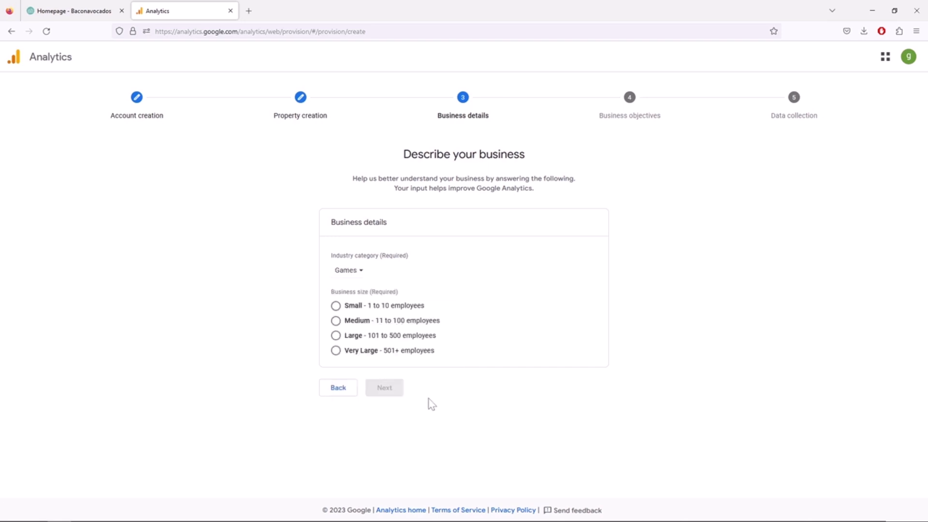
click(337, 307)
click(400, 396)
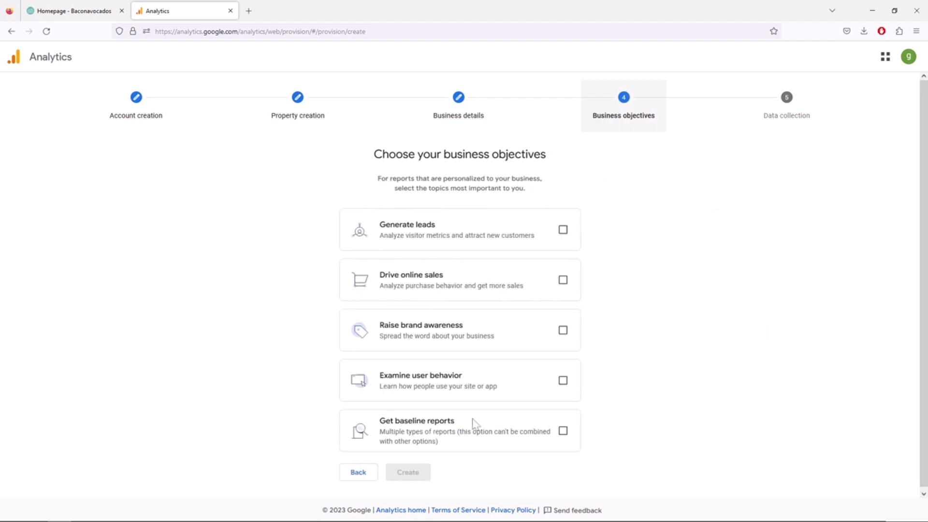
click(563, 280)
click(563, 331)
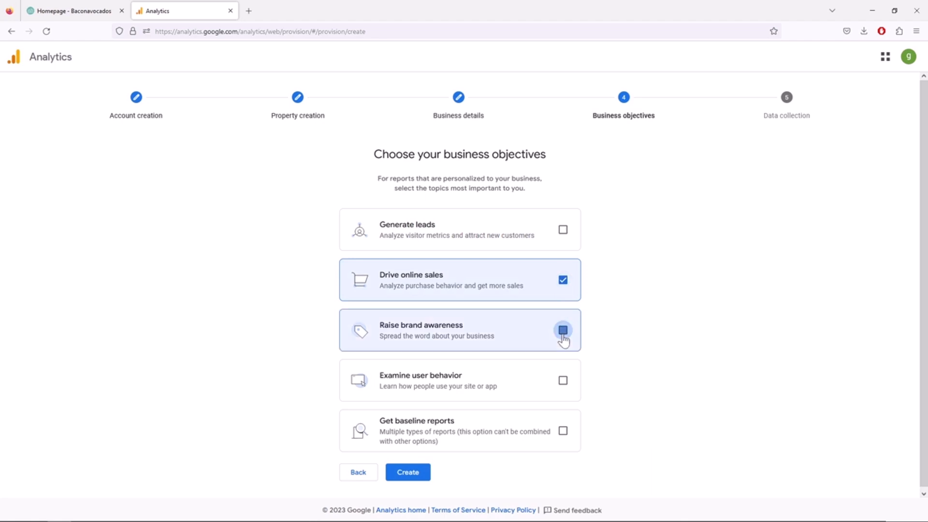
click(562, 380)
click(562, 430)
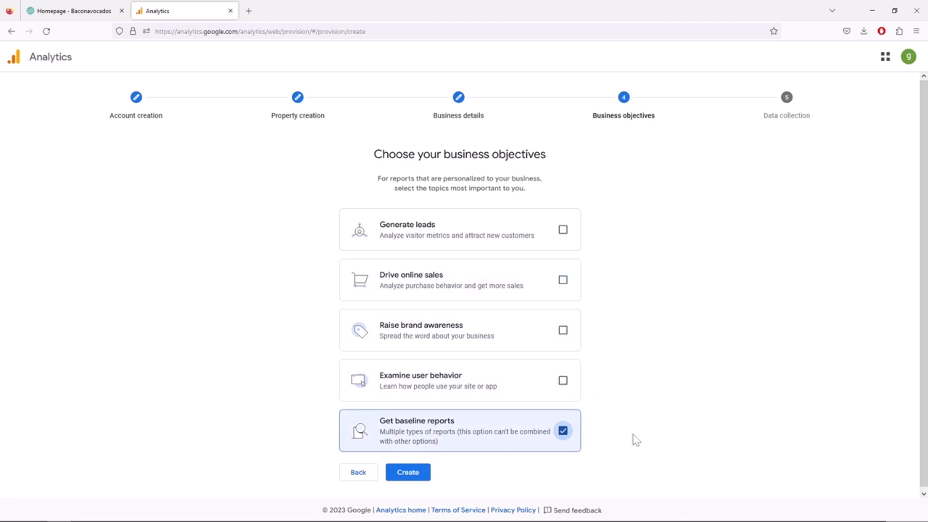
Choose Drive online sales, Raise brand awareness and Examine user behavior as the business objectives
click(563, 285)
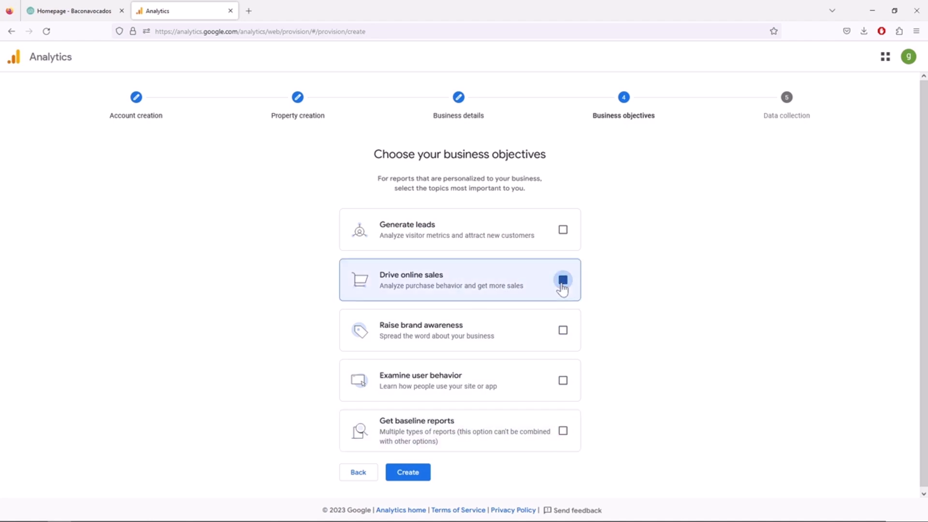
click(562, 333)
click(563, 381)
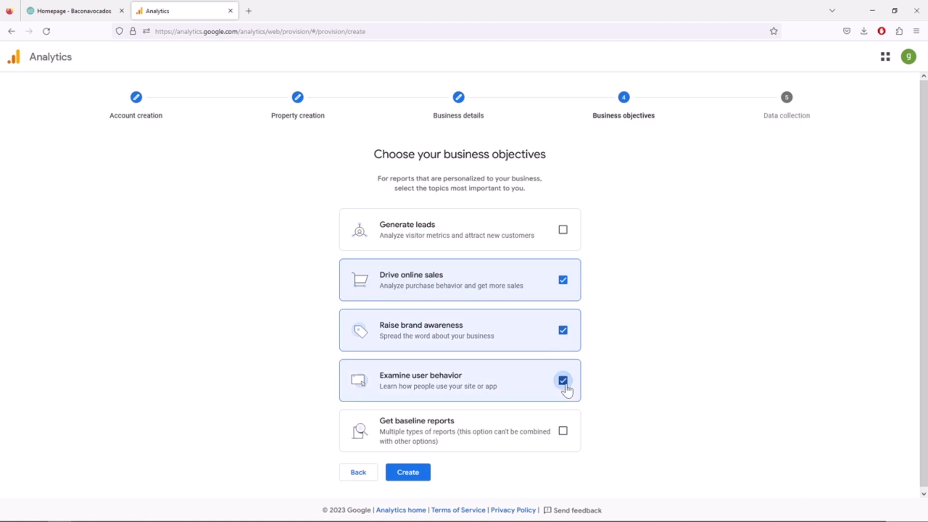
Create the account and property, accepting the Terms of Service Agreement for the United States and the GDPR Data Processing Terms
click(404, 469)
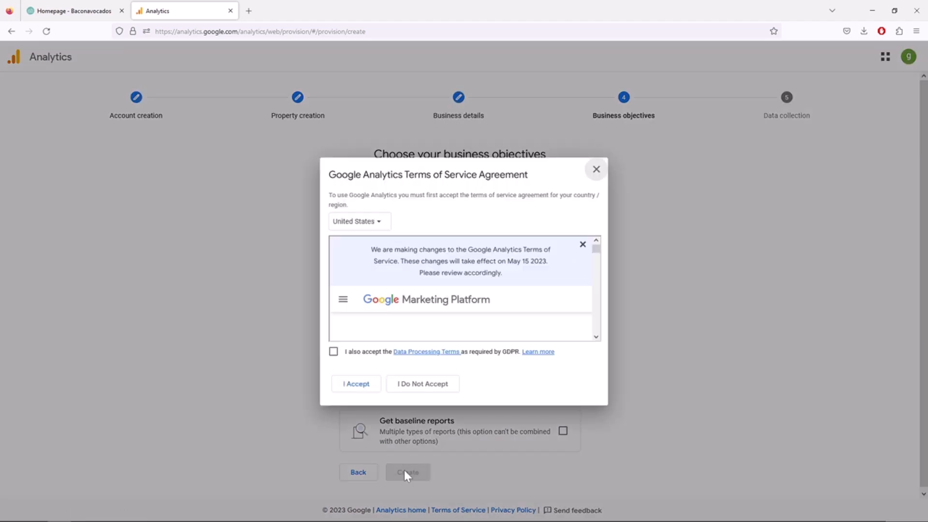
click(333, 352)
click(358, 384)
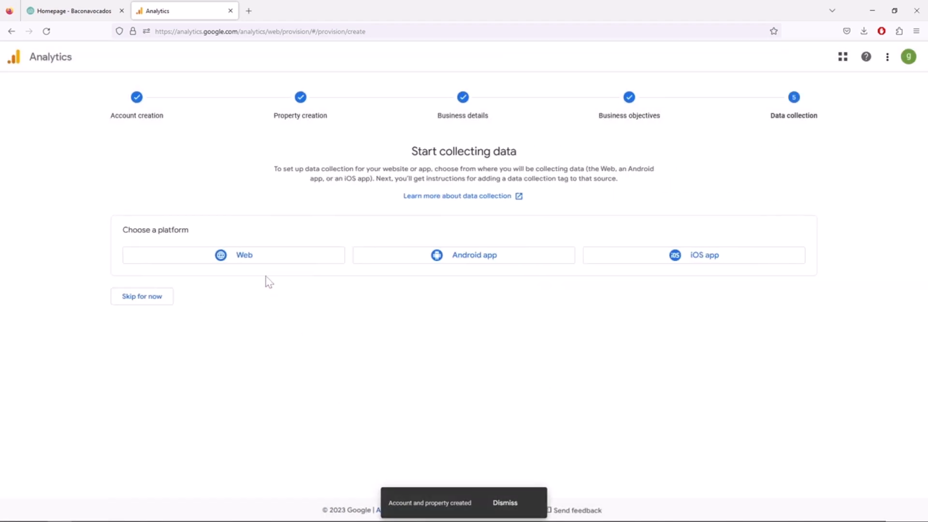
click(253, 258)
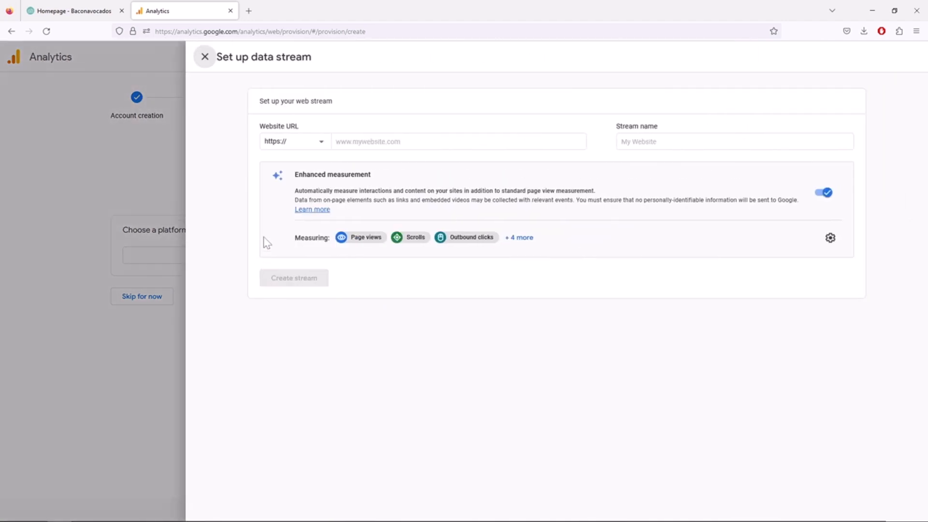
click(373, 141)
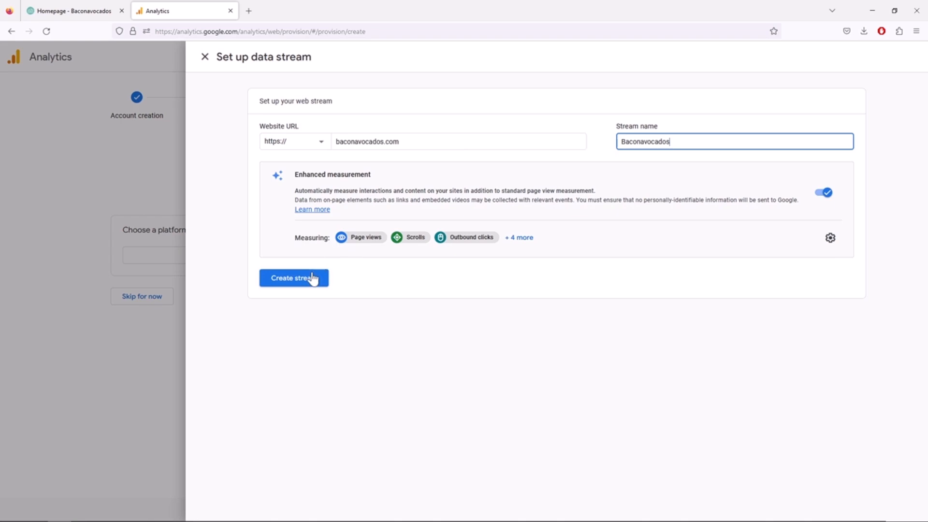
click(310, 277)
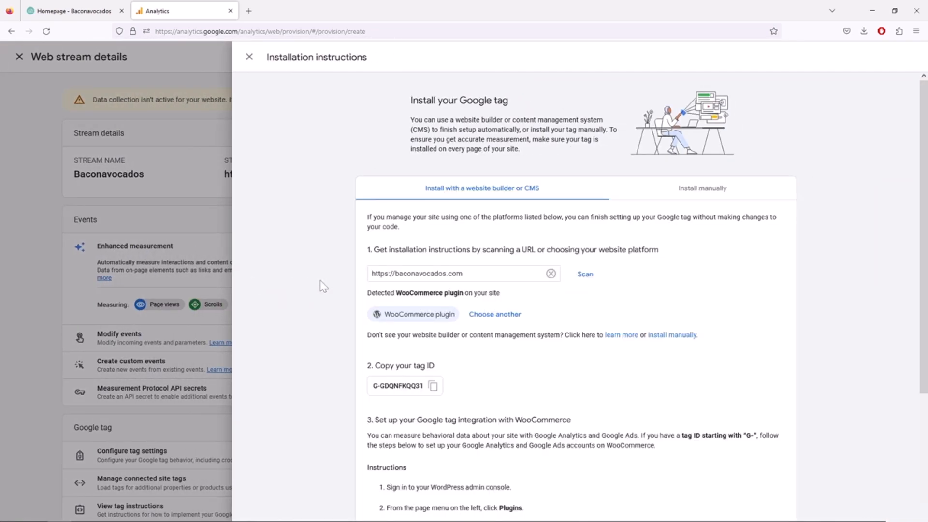
Review the Google tag installation instructions and the Baconavocados web stream details, and return to the data collection page
scroll(324, 286, down, 3)
scroll(323, 287, up, 3)
click(249, 57)
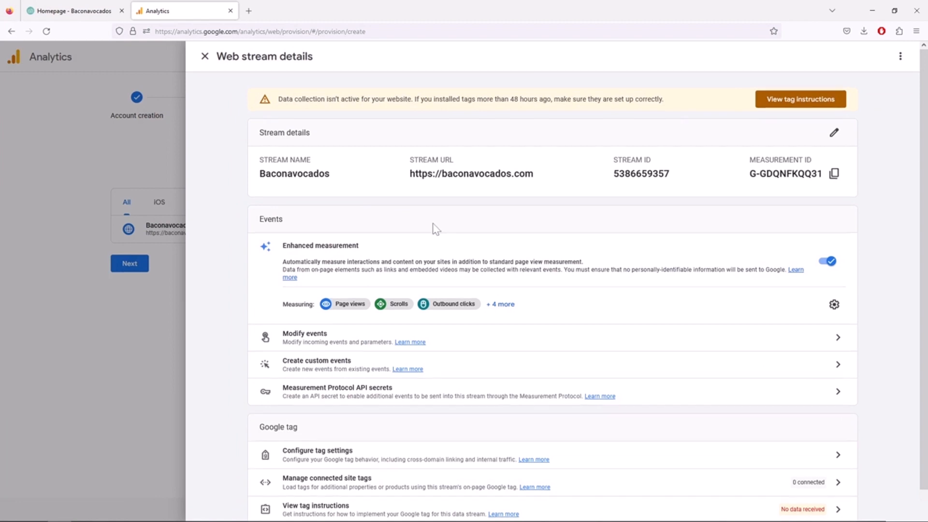
scroll(435, 227, down, 1)
scroll(444, 250, up, 1)
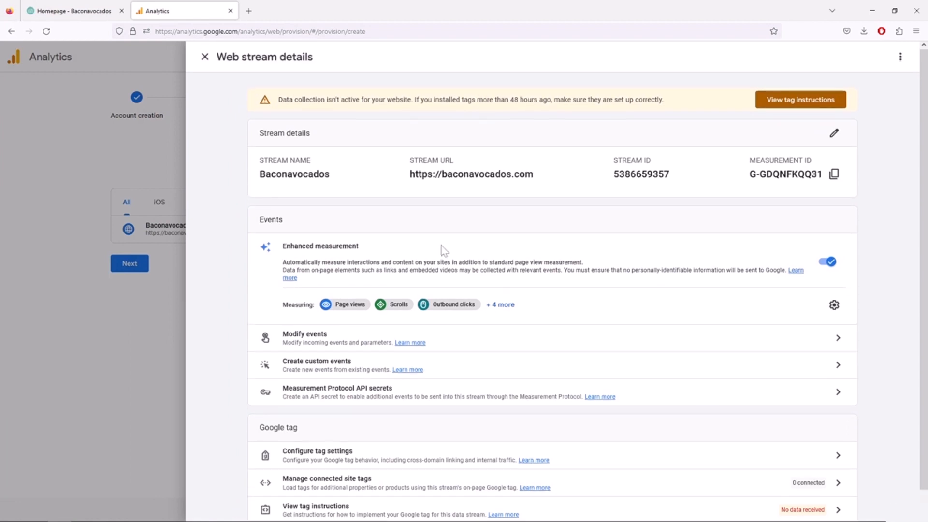
scroll(443, 249, down, 1)
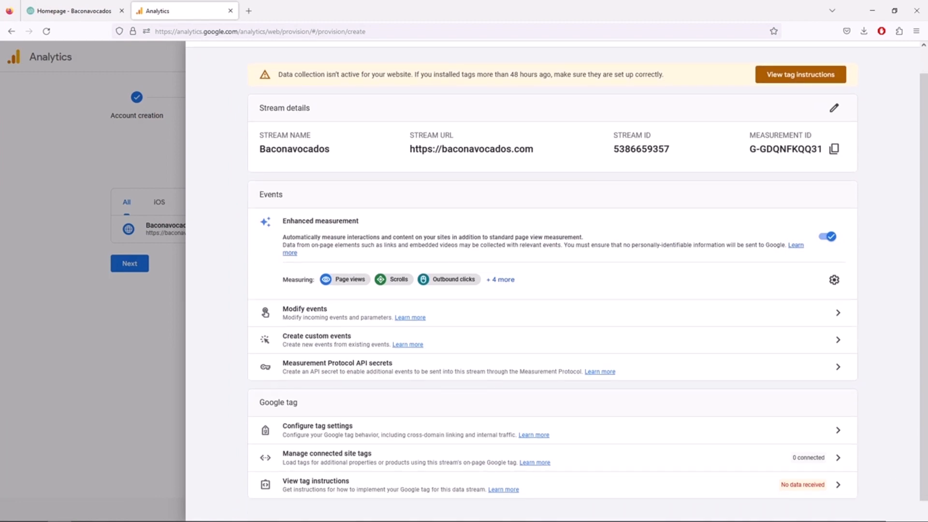
scroll(444, 250, up, 1)
click(205, 56)
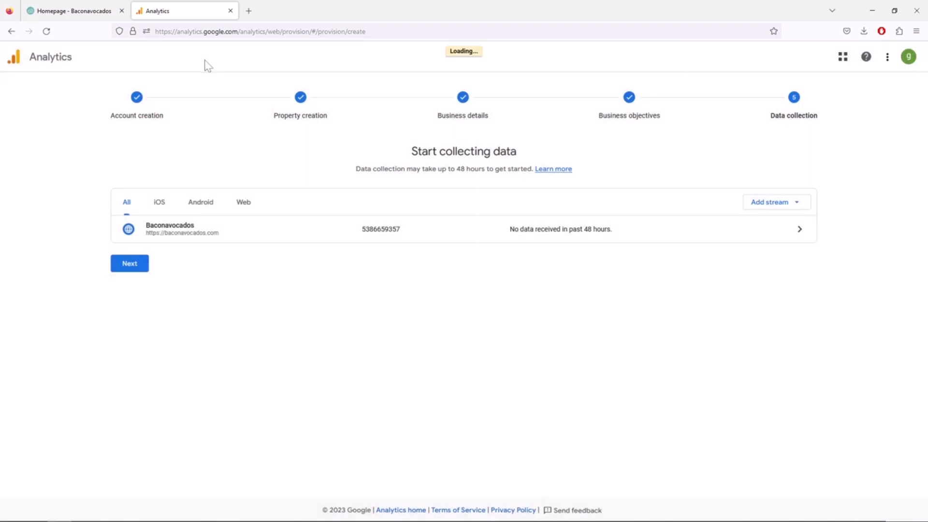
click(226, 236)
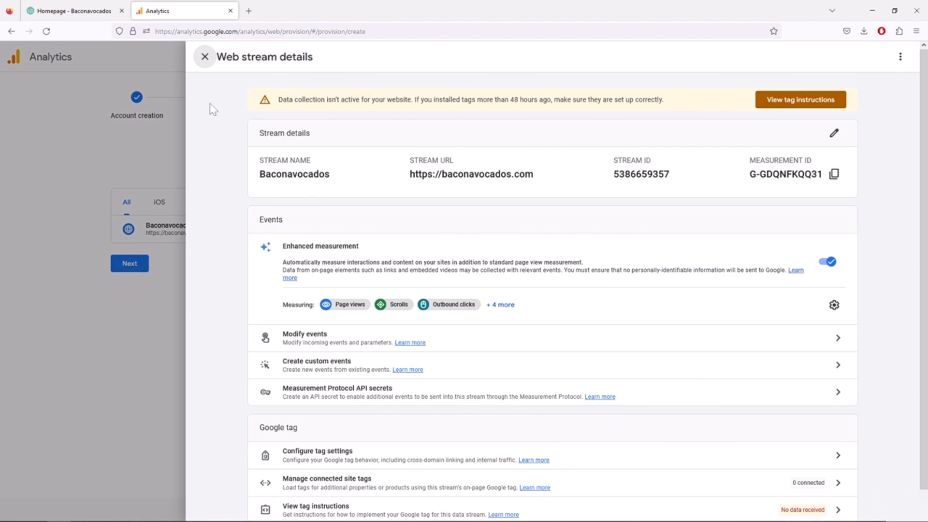
click(205, 57)
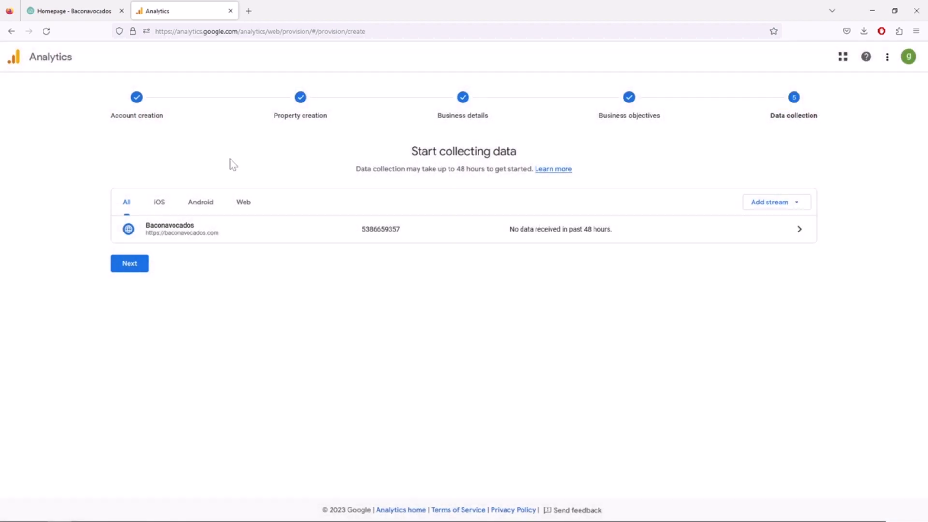
Finish the data collection setup, continue to the Analytics home, and save the email communication preferences with every option unchecked
click(138, 266)
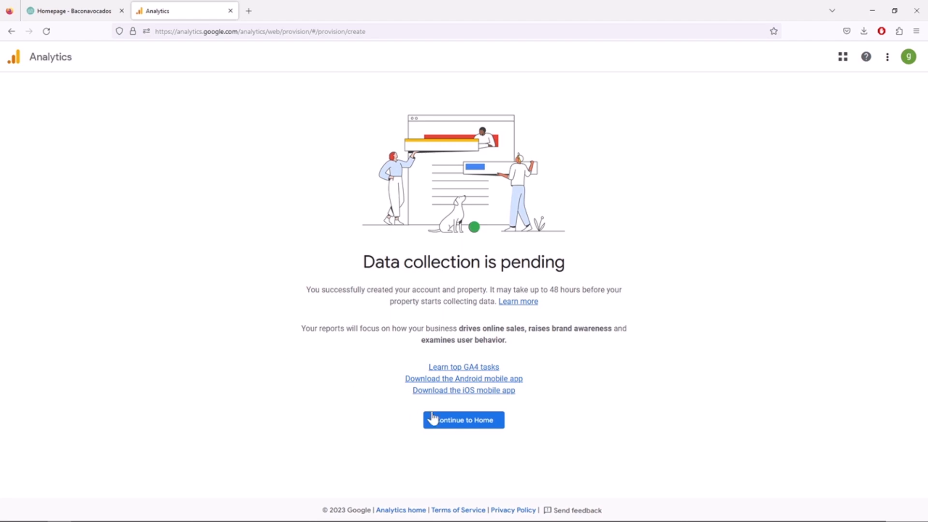
click(467, 421)
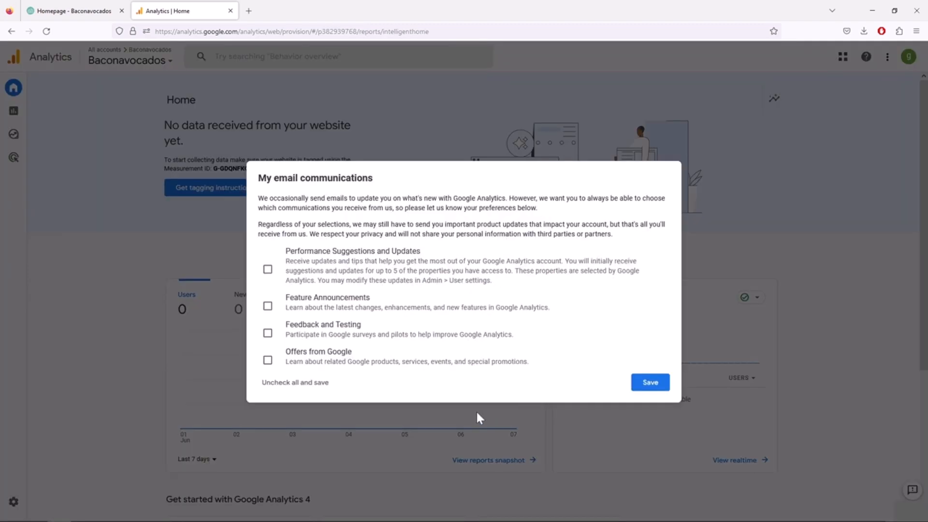
click(643, 384)
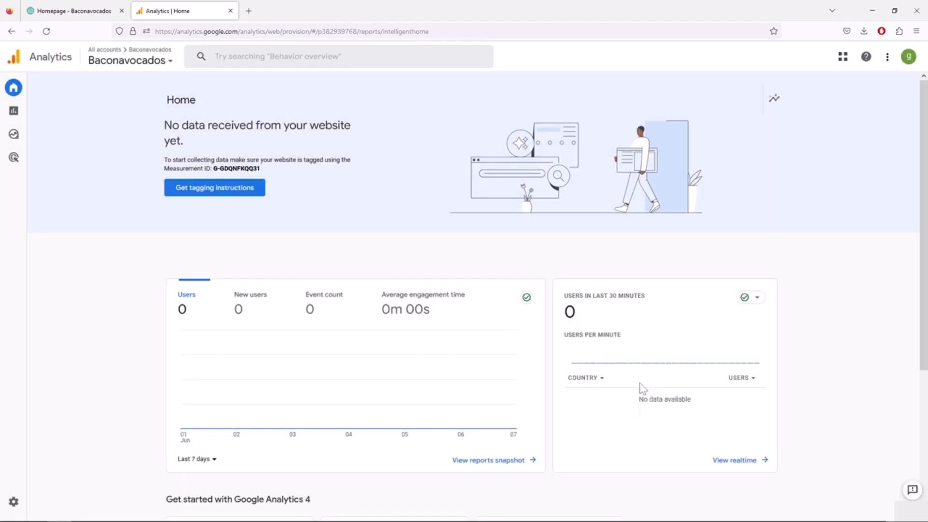
scroll(643, 387, down, 2)
scroll(643, 388, down, 2)
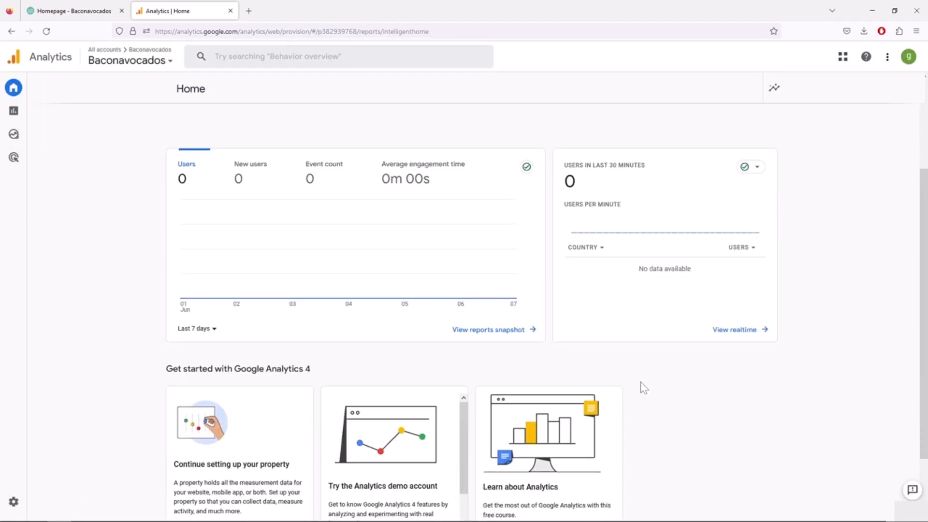
scroll(642, 387, up, 3)
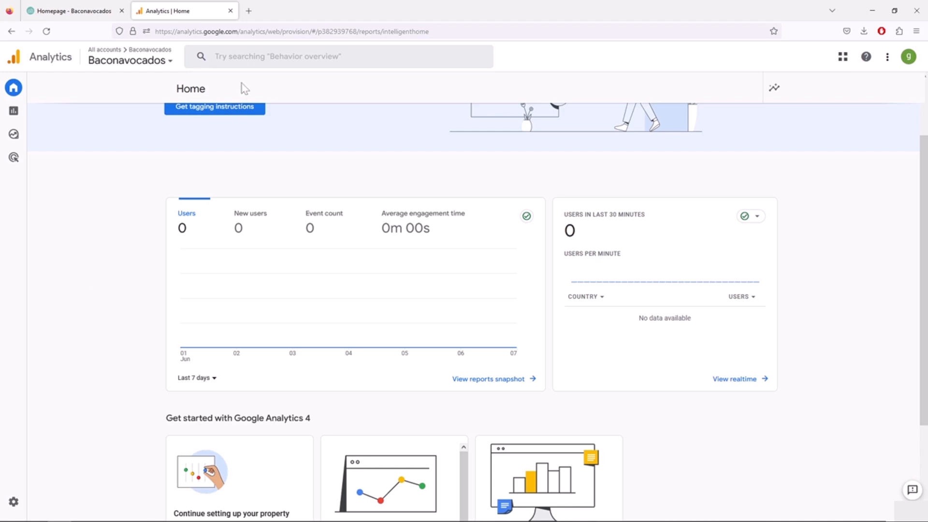
Search the web for google tag manager in a new browser tab and open the Google Tag Manager site
click(249, 11)
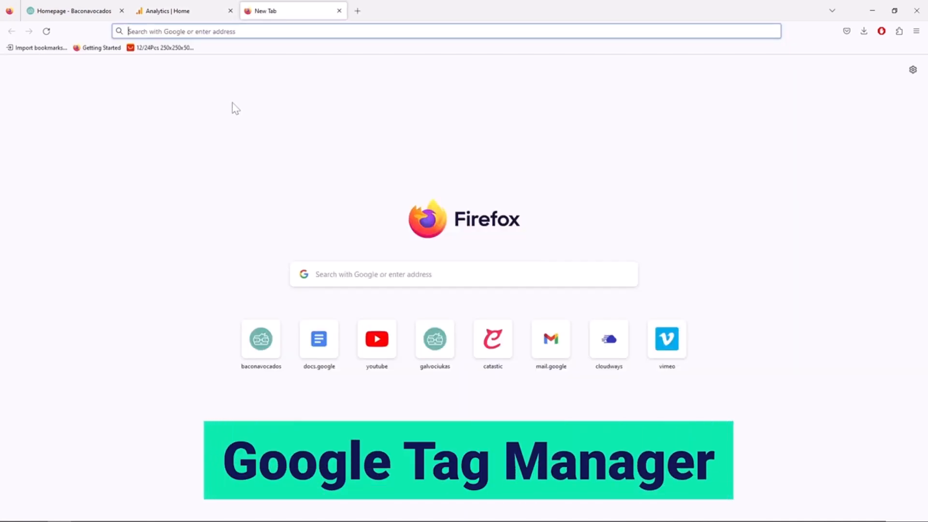
text(google tag manager)
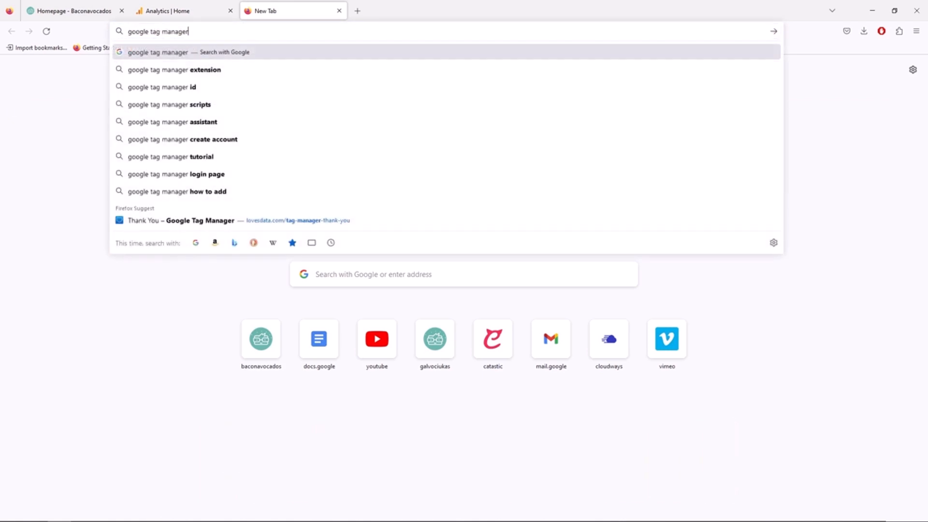
key(Return)
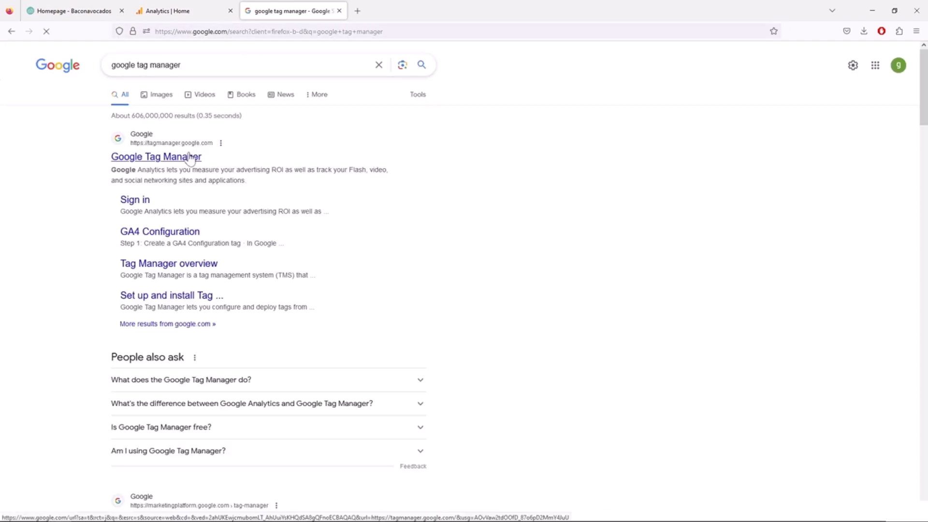
click(190, 157)
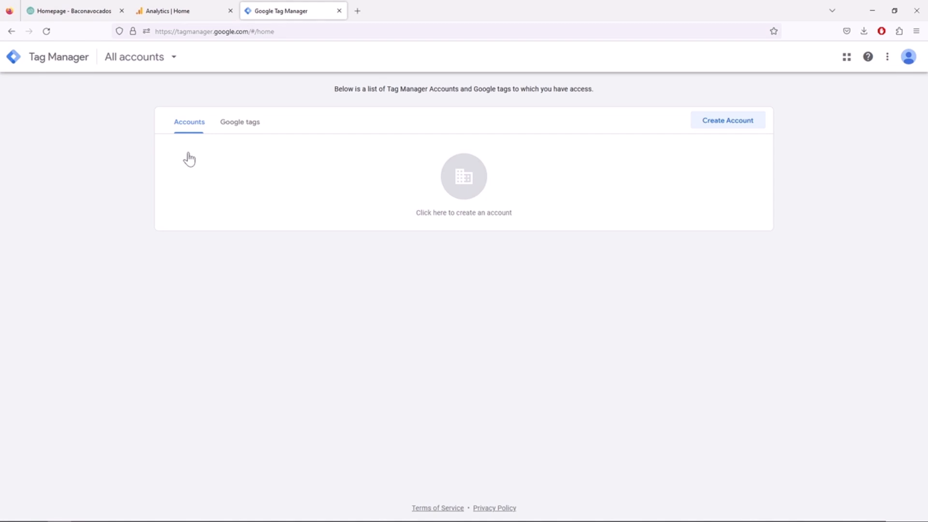
Fill in a new Tag Manager account named Baconavocados with a container named baconavocados.com targeting the Web platform
click(727, 123)
click(316, 197)
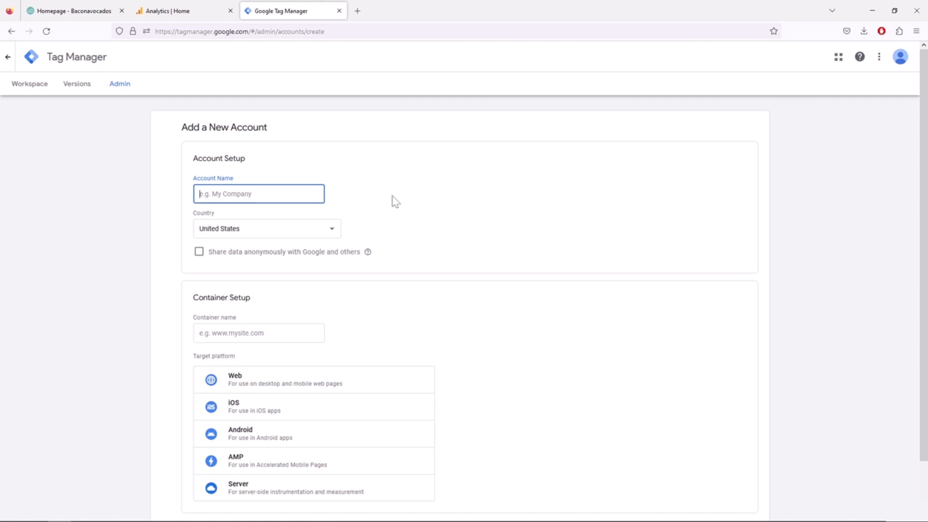
text(Baconavocados)
scroll(396, 202, down, 1)
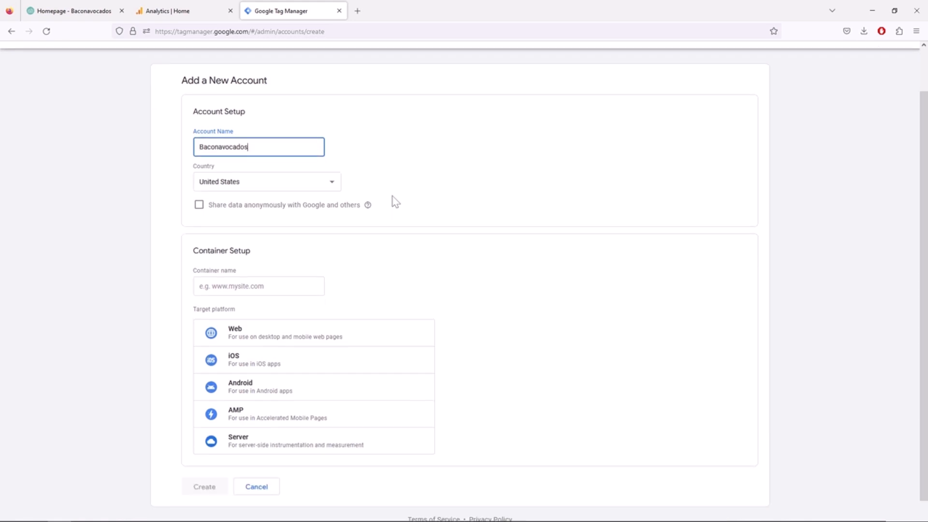
click(323, 267)
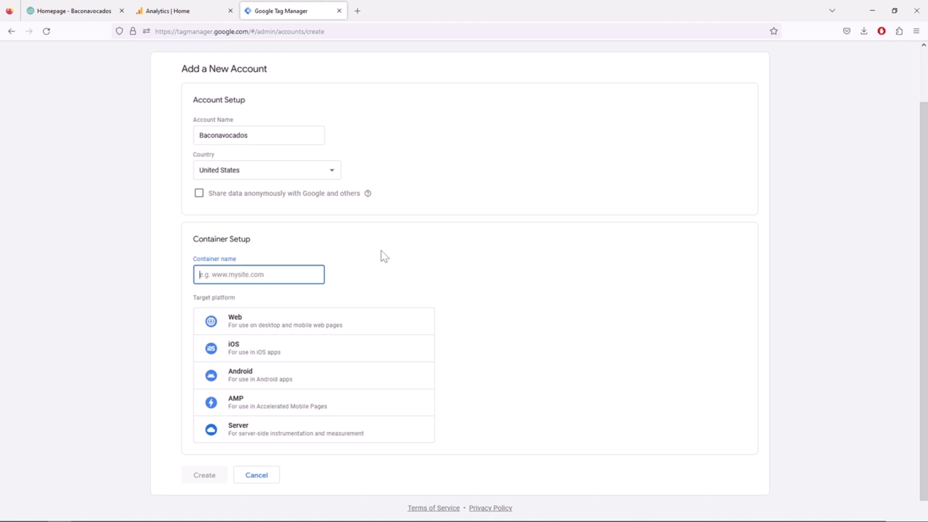
text(baconavocados.com)
click(359, 321)
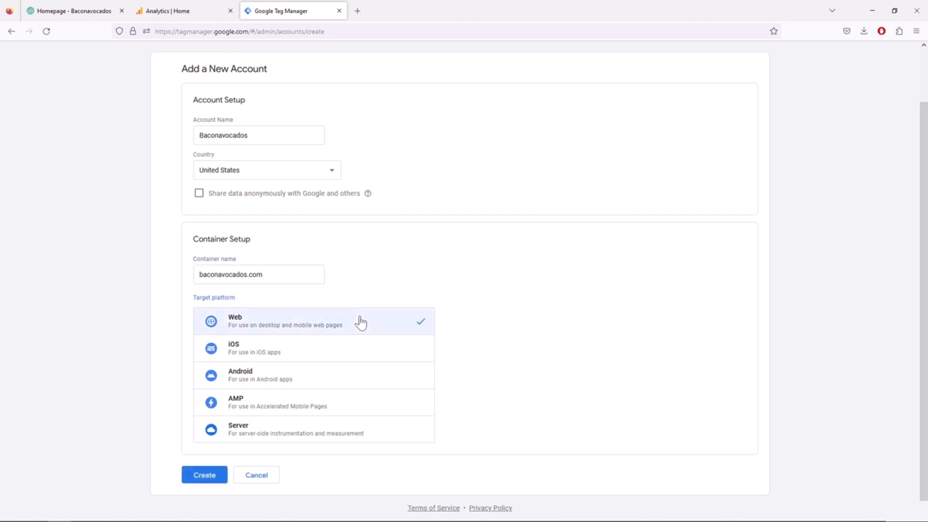
Create the Tag Manager account, accept the Terms of Service Agreement, and dismiss the installation code
click(208, 476)
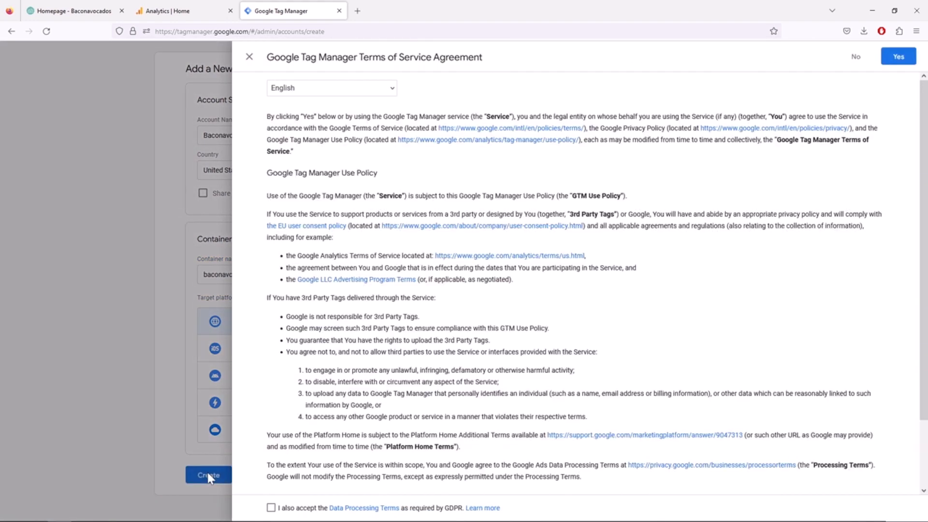
click(897, 56)
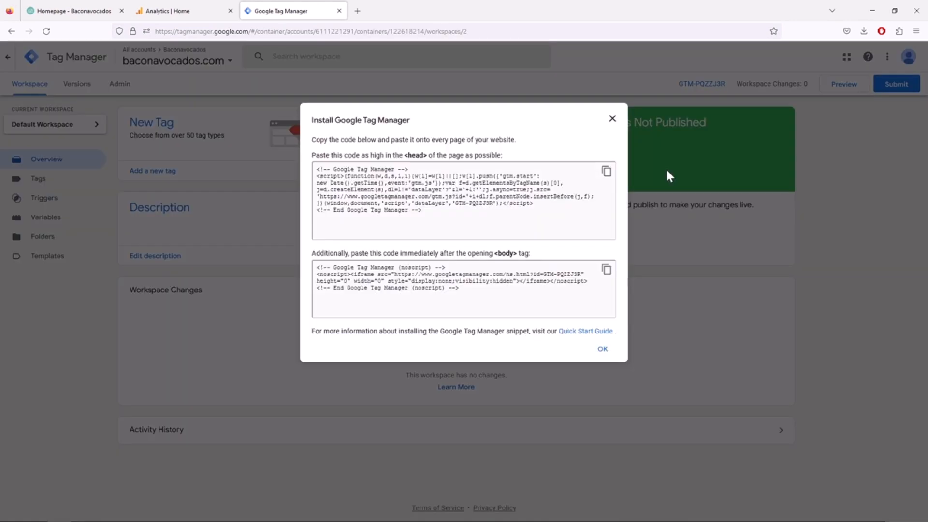
click(612, 119)
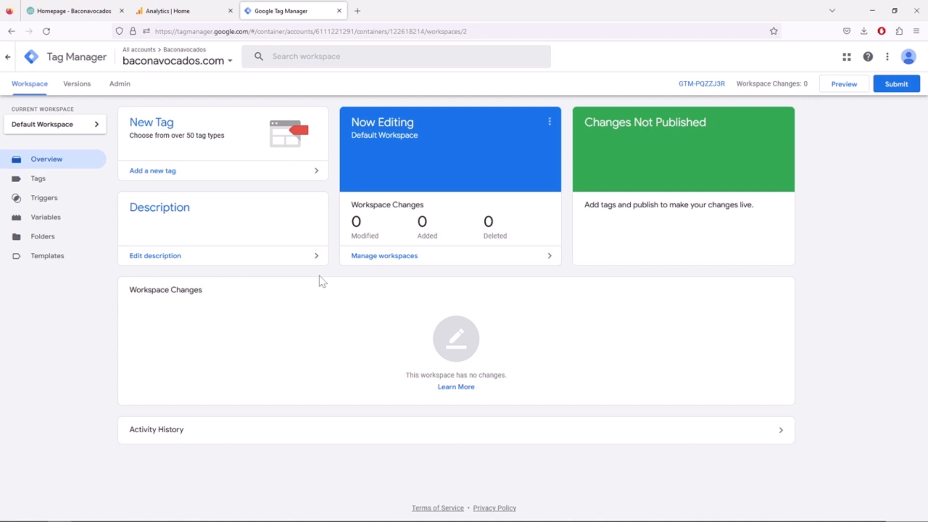
Add a new tag of type Google Analytics: GA4 Configuration and name it Analytics | GA4
click(68, 185)
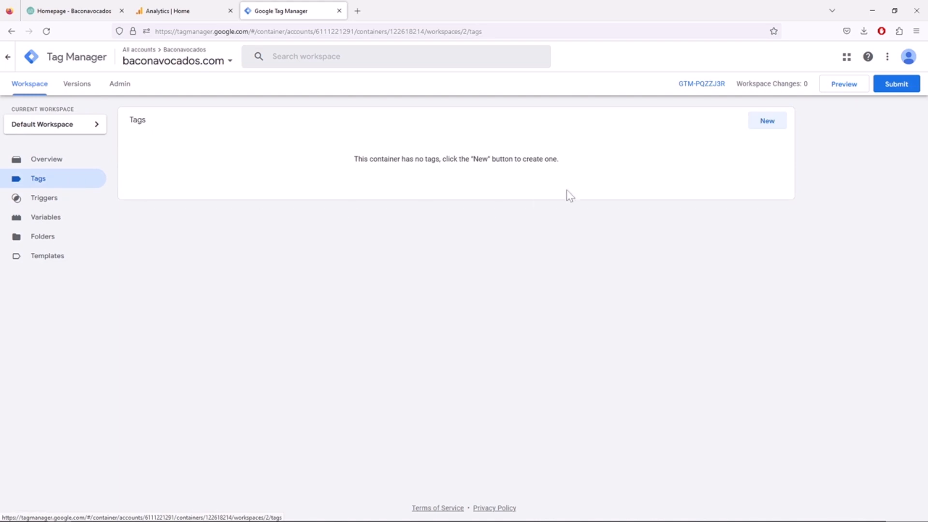
click(769, 122)
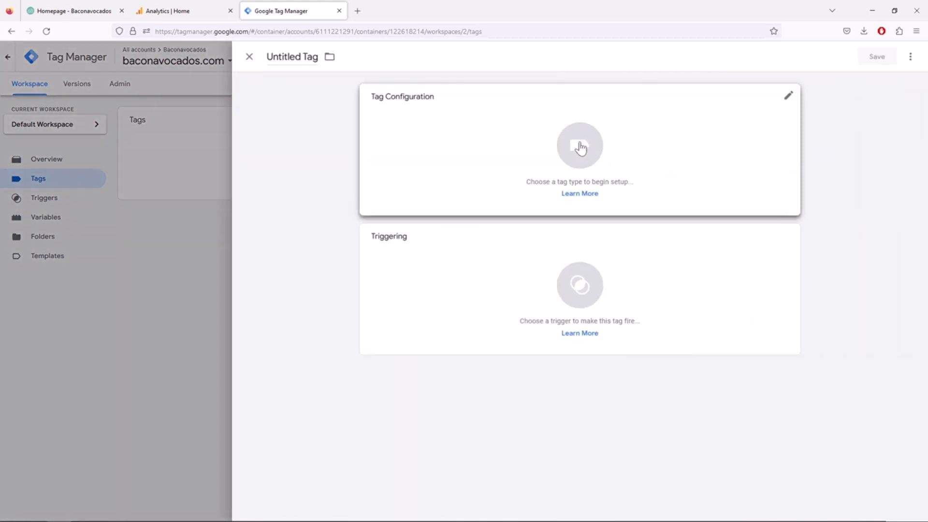
click(580, 148)
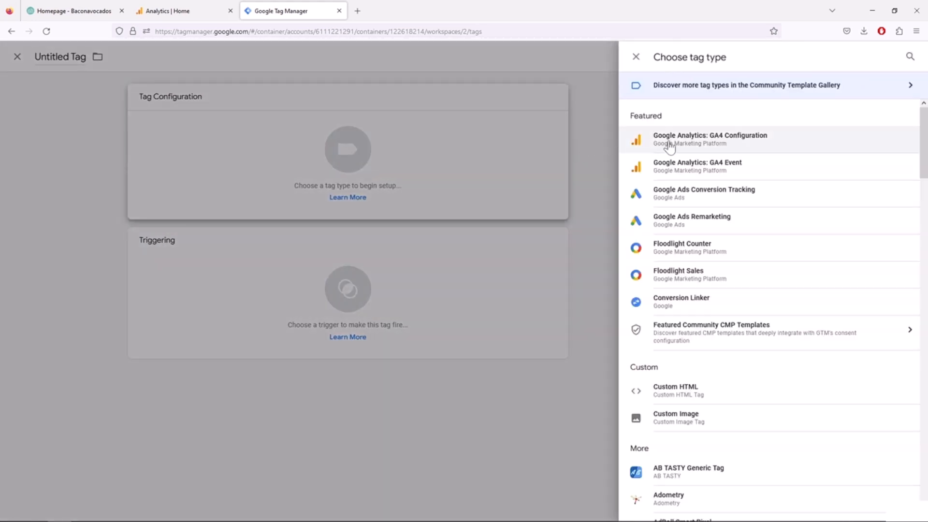
click(672, 145)
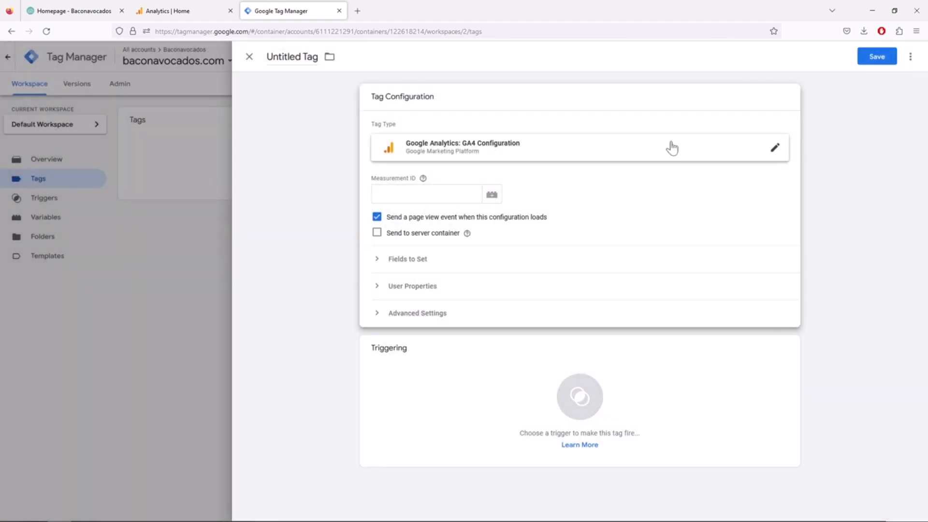
click(286, 56)
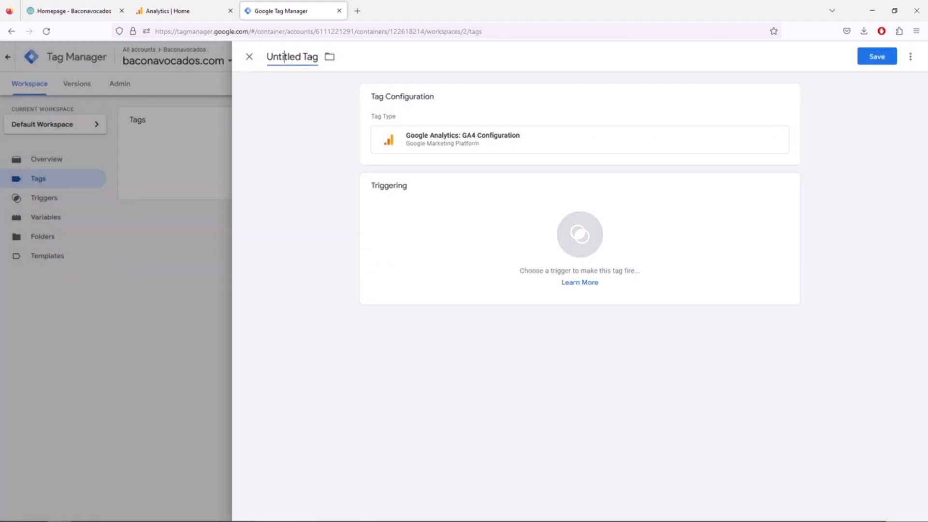
drag(266, 56, 318, 57)
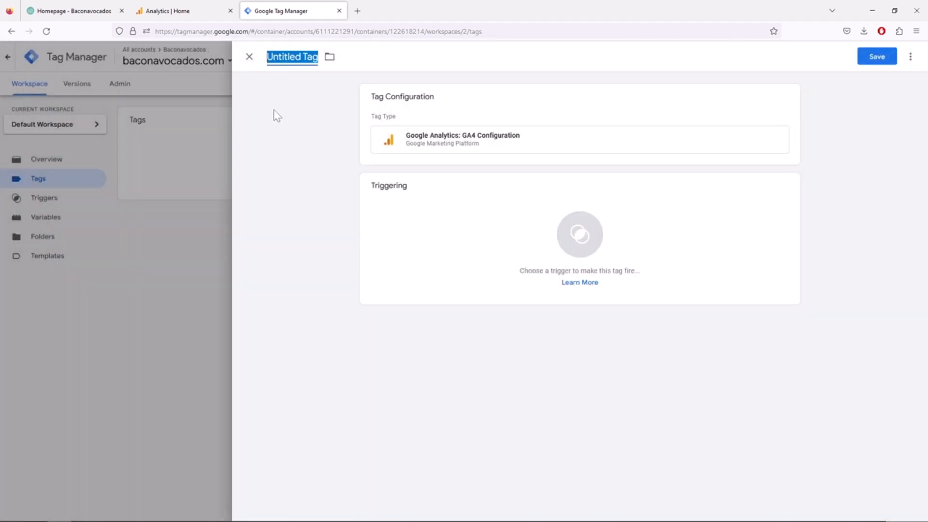
text(Analytics | GA4)
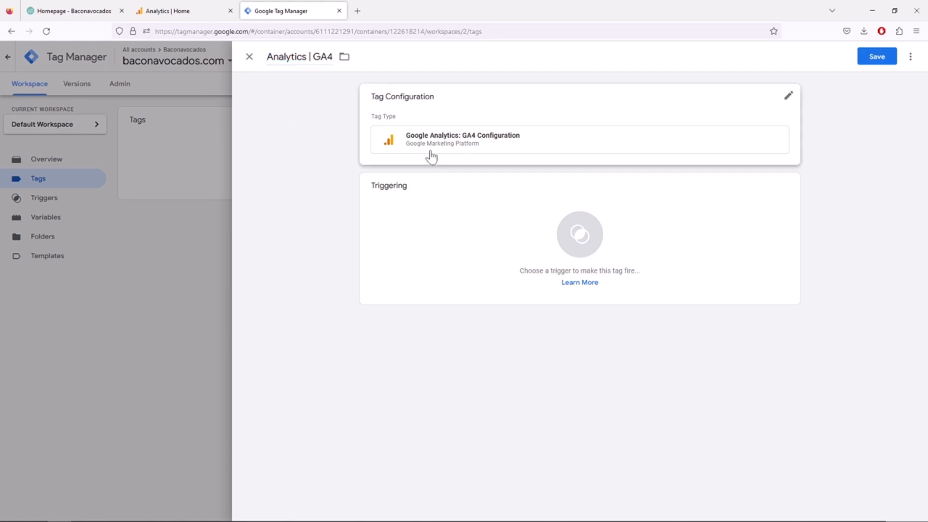
Copy the Measurement ID from the Baconavocados web stream details in Google Analytics and paste it into the Analytics | GA4 tag configuration
click(481, 147)
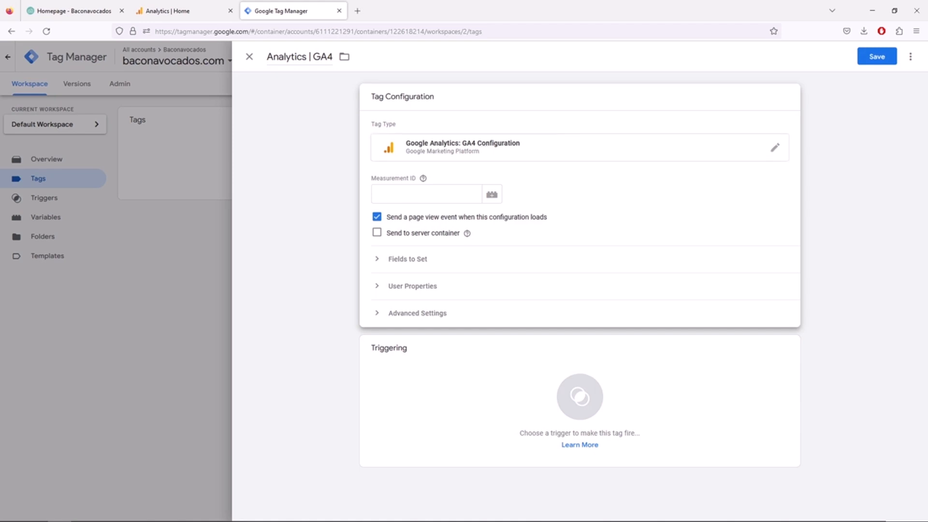
click(372, 195)
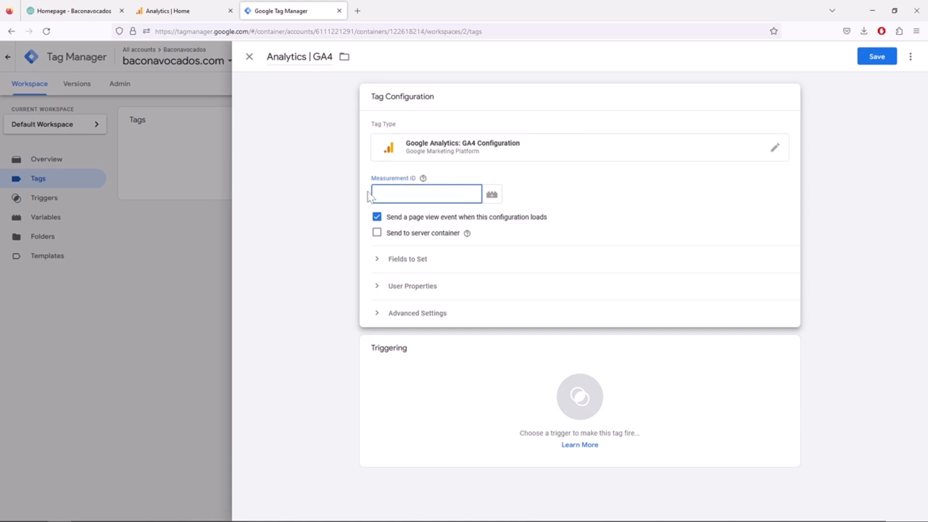
click(167, 13)
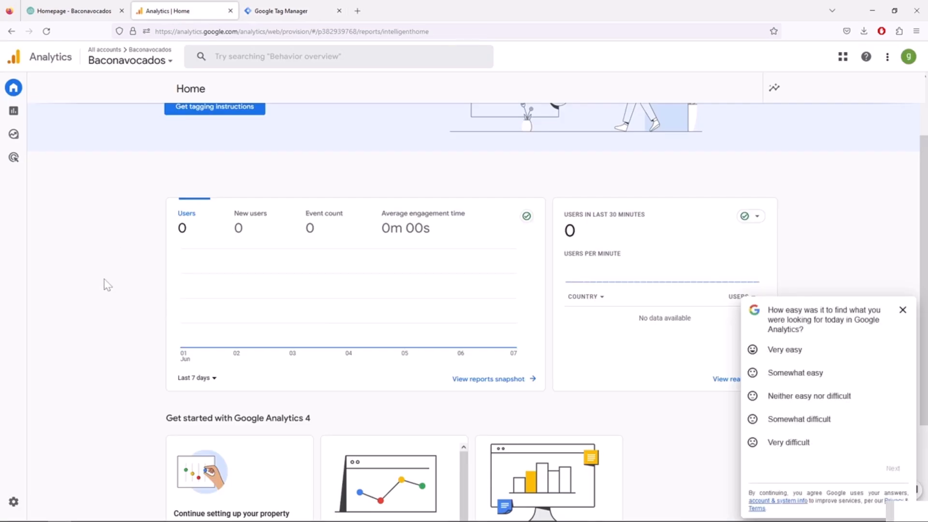
click(15, 503)
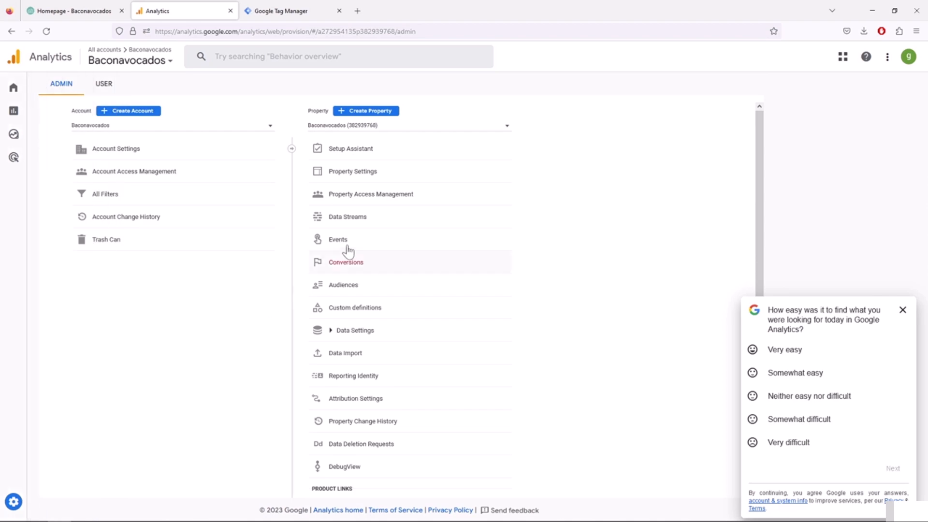
click(366, 226)
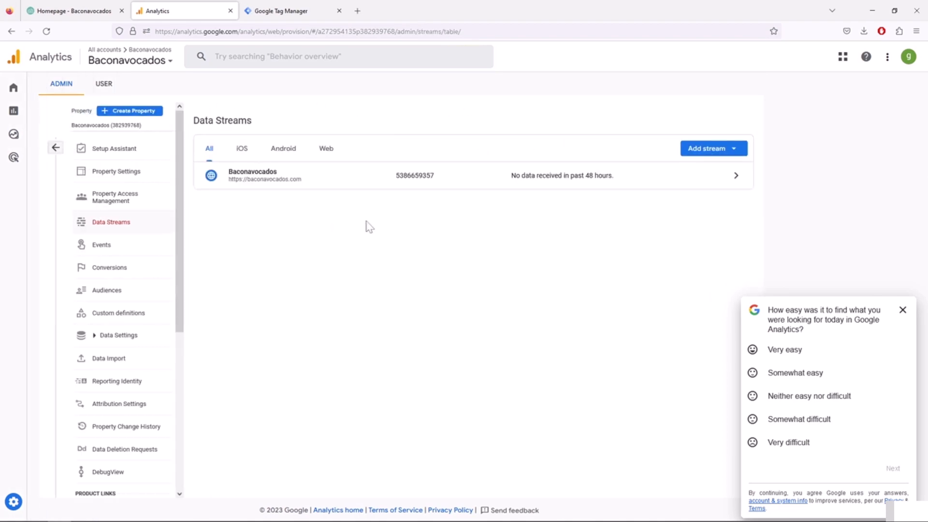
click(367, 184)
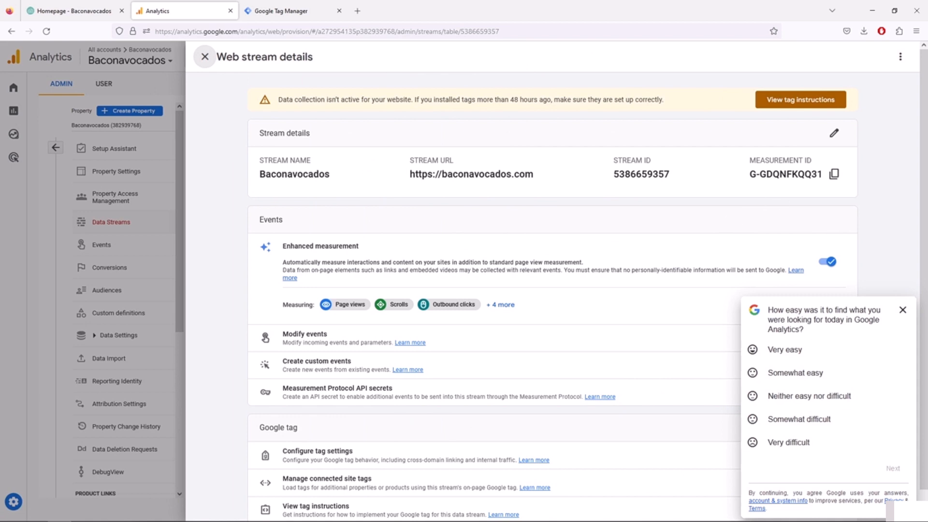
click(834, 175)
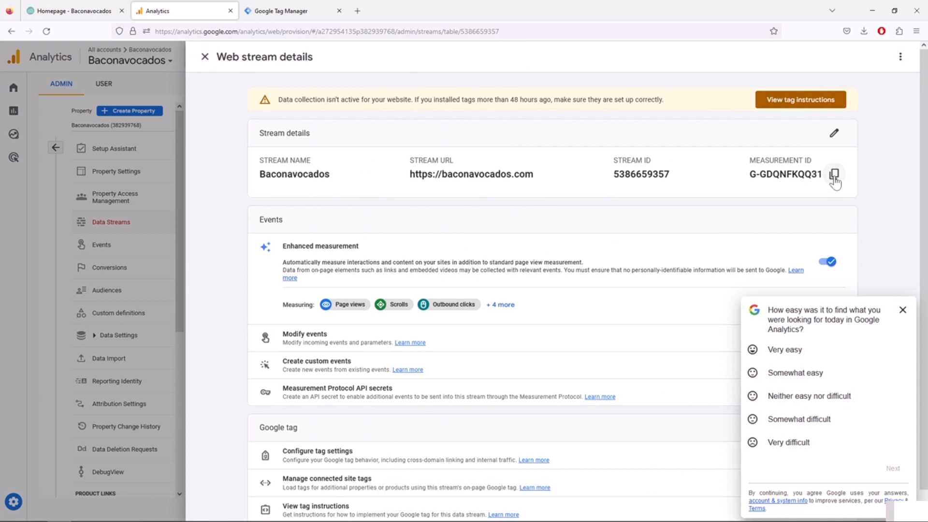
click(288, 19)
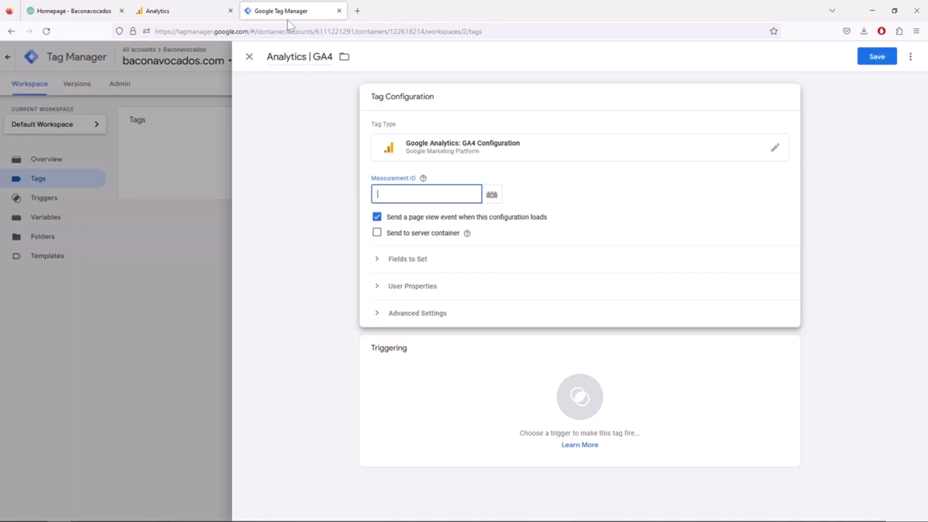
right_click(421, 194)
Assign the All Pages page view trigger to the Analytics | GA4 tag and save the tag
click(484, 381)
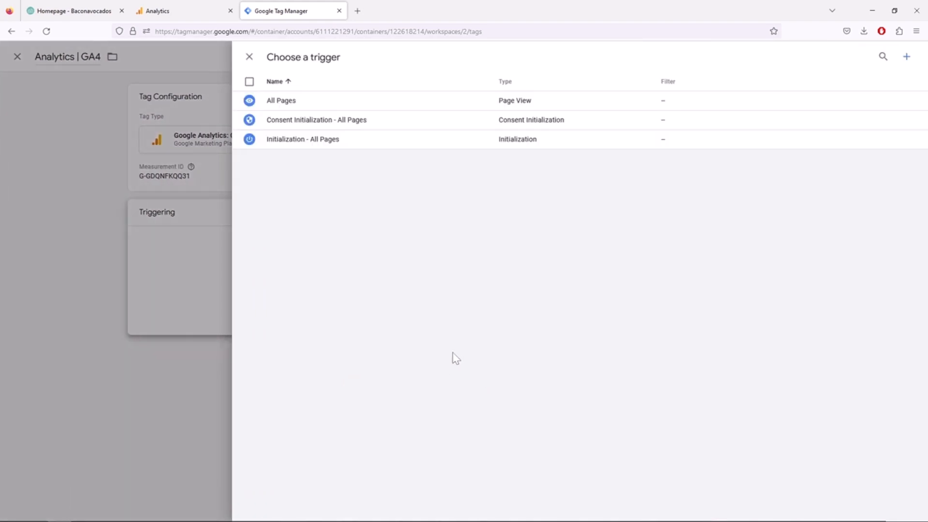
click(308, 109)
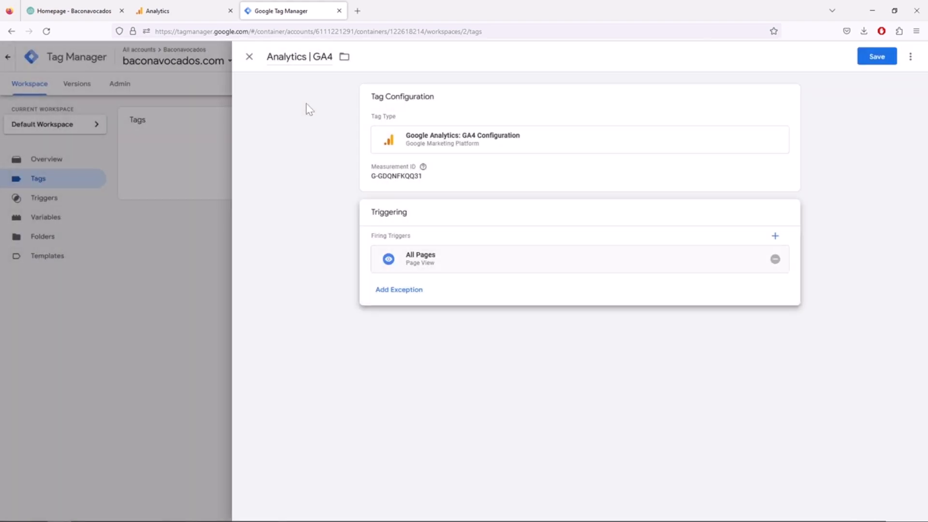
click(877, 56)
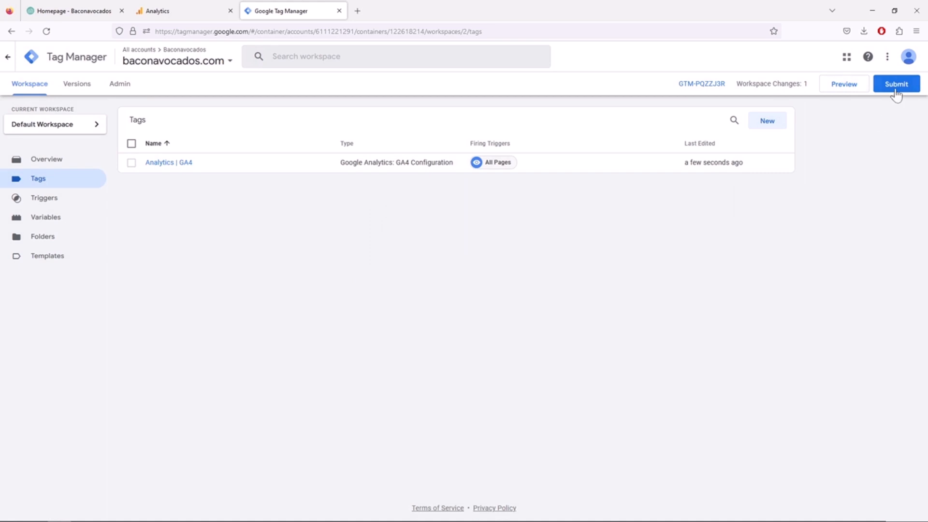
Submit and publish the workspace changes to the Live environment without a version name or description, and close the version summary
click(895, 90)
click(895, 62)
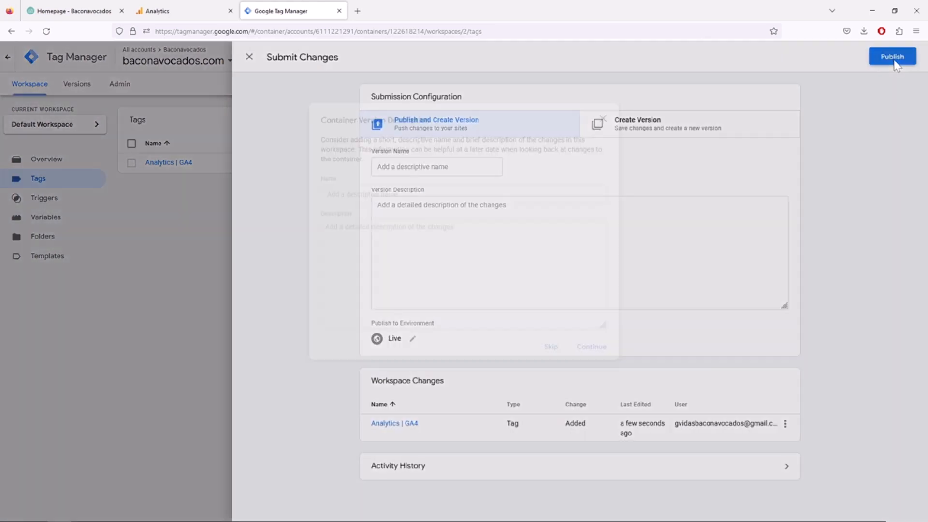
click(586, 349)
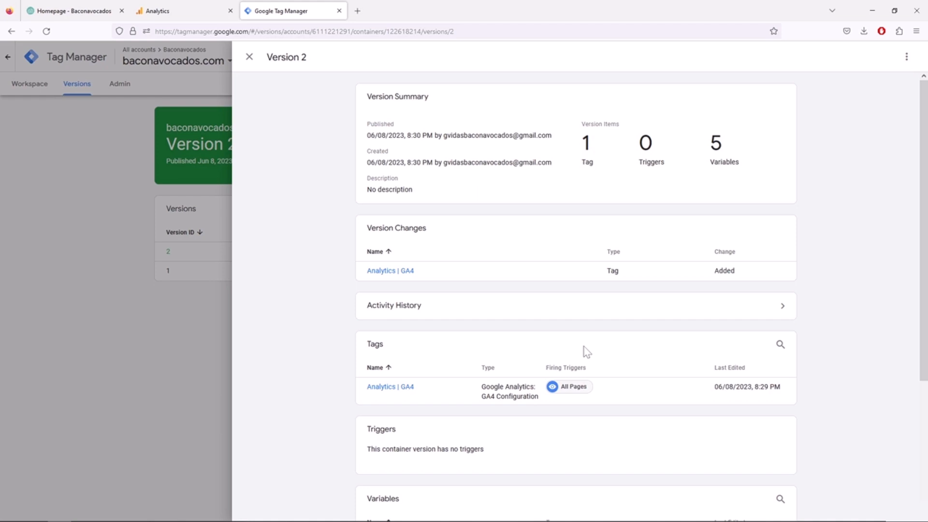
click(249, 57)
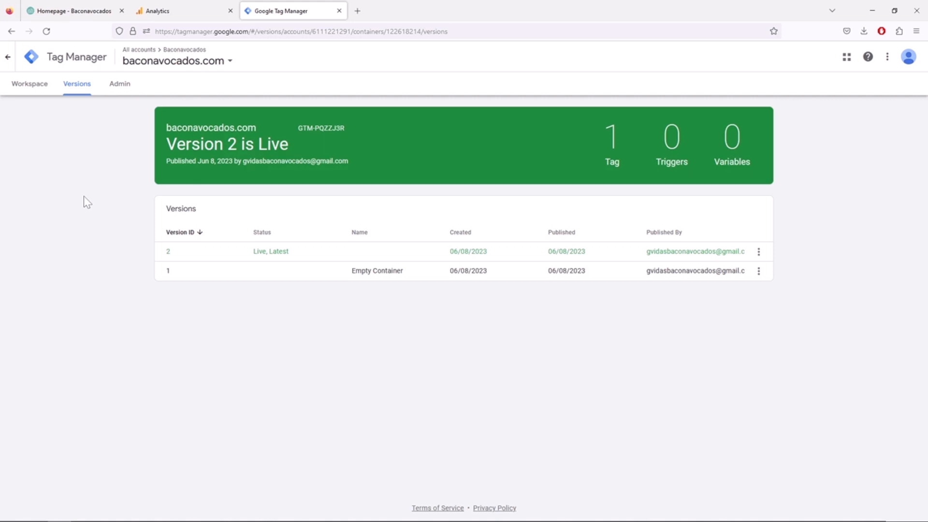
Switch to the Baconavocados WordPress site, enter its admin dashboard and open the page for adding new plugins
click(72, 11)
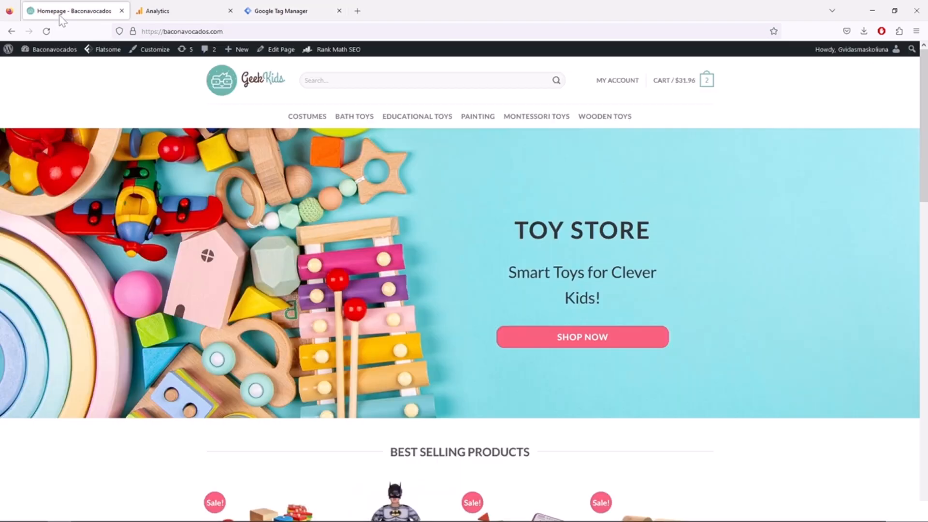
mouse_move(56, 54)
click(39, 66)
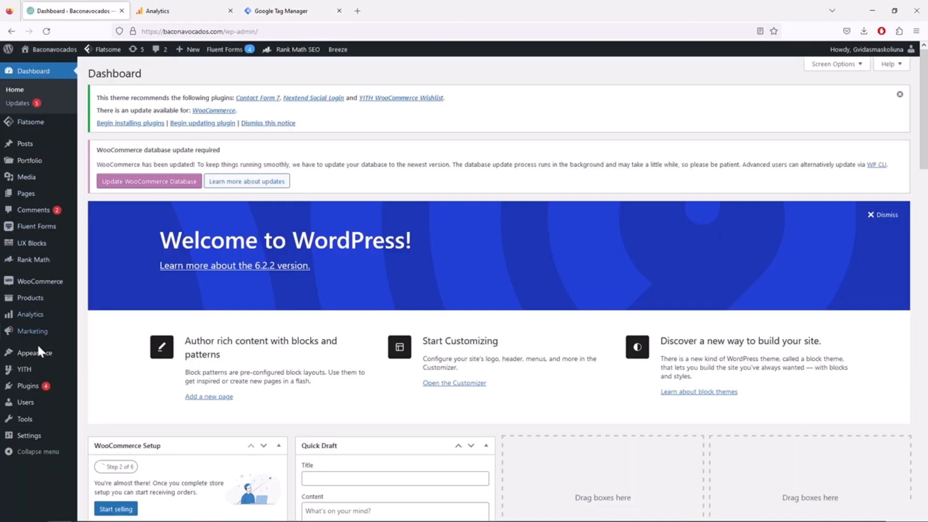
mouse_move(17, 386)
click(102, 403)
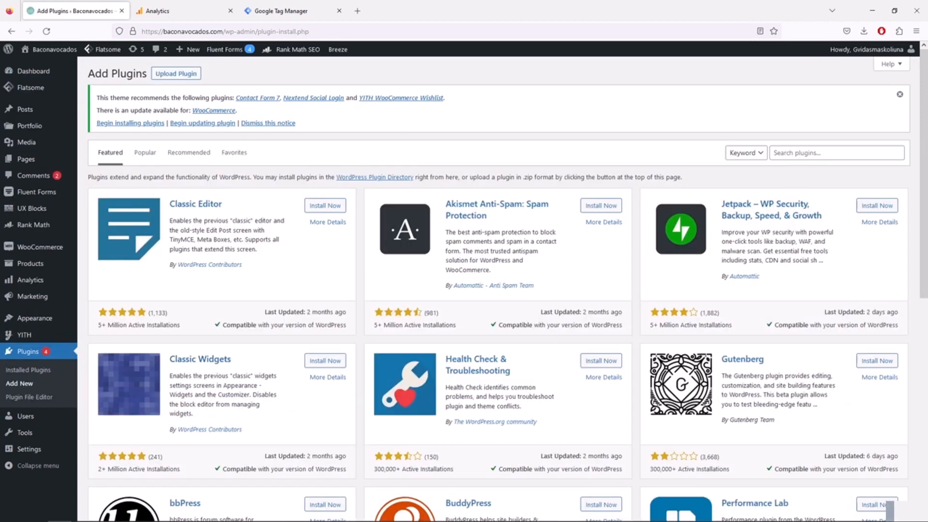
Search the plugin directory for "Google tag manager", and install and activate the GTM4WP plugin
click(793, 153)
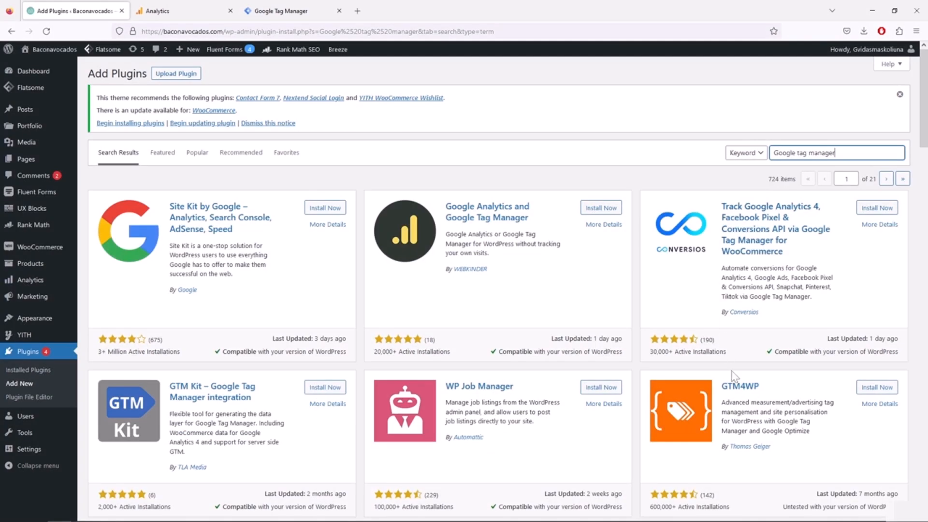
scroll(729, 379, down, 2)
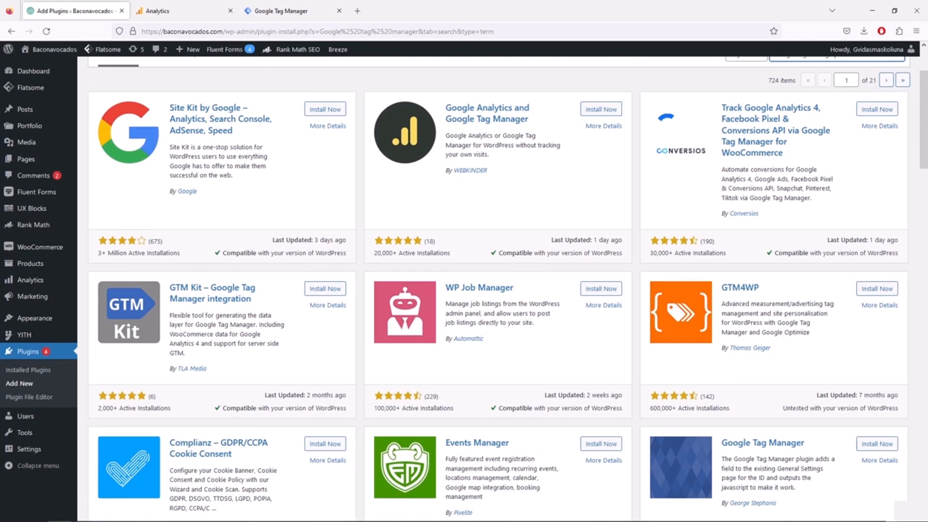
click(876, 289)
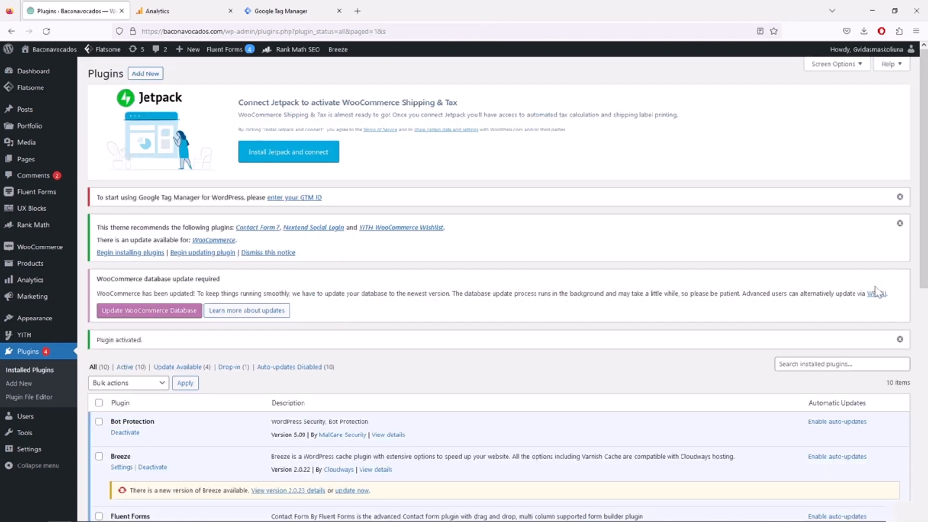
Open the Google Tag Manager plugin settings in WordPress and copy the container ID from the baconavocados.com workspace in Tag Manager
mouse_move(49, 452)
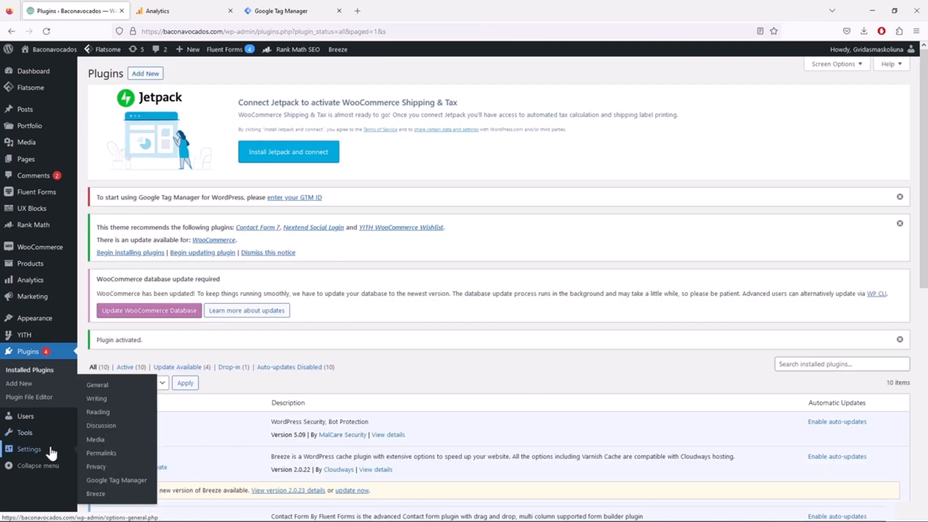
click(137, 487)
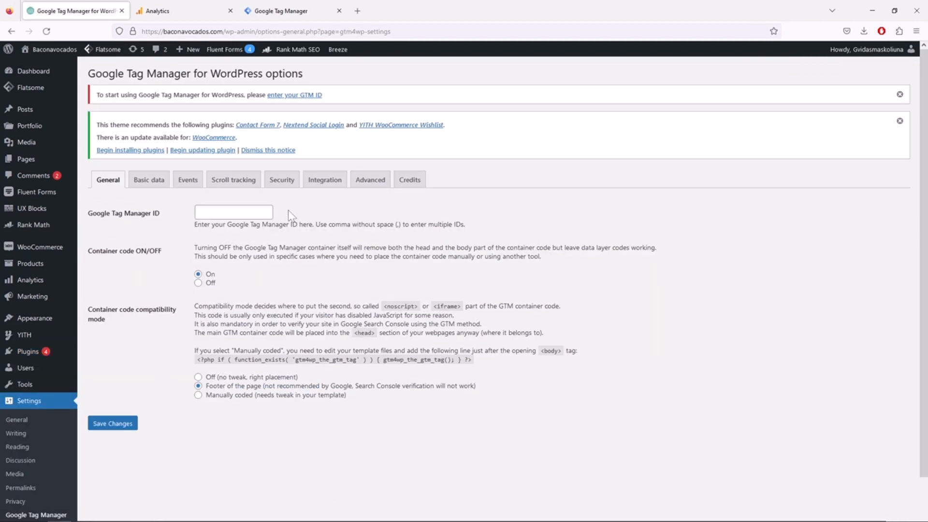
click(283, 13)
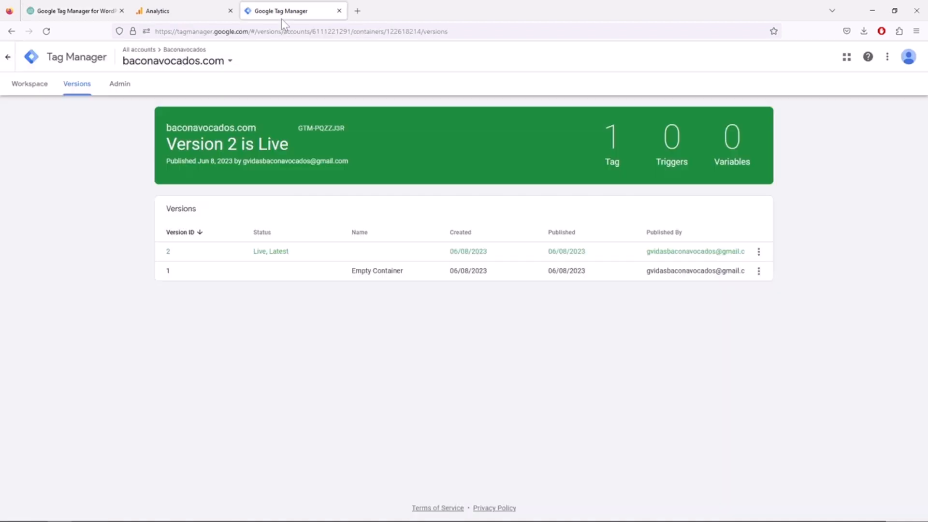
click(29, 87)
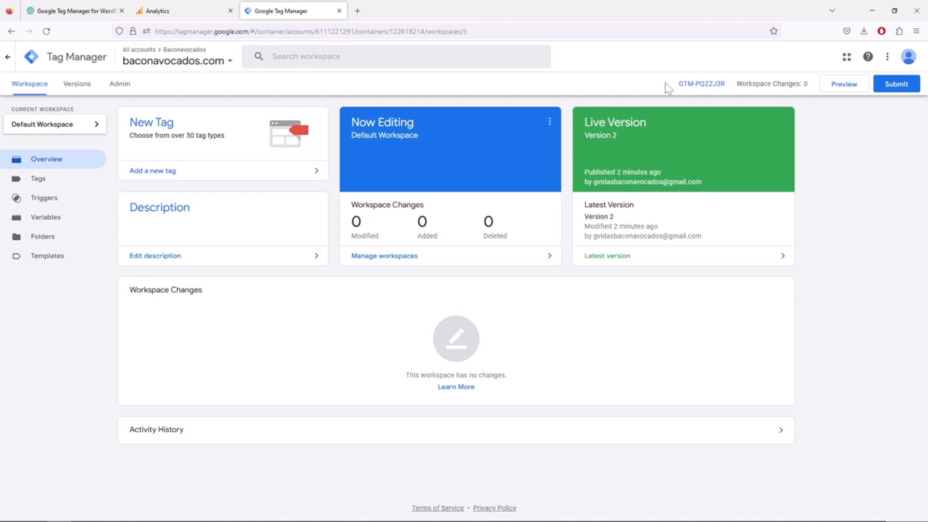
drag(677, 84, 725, 85)
right_click(710, 85)
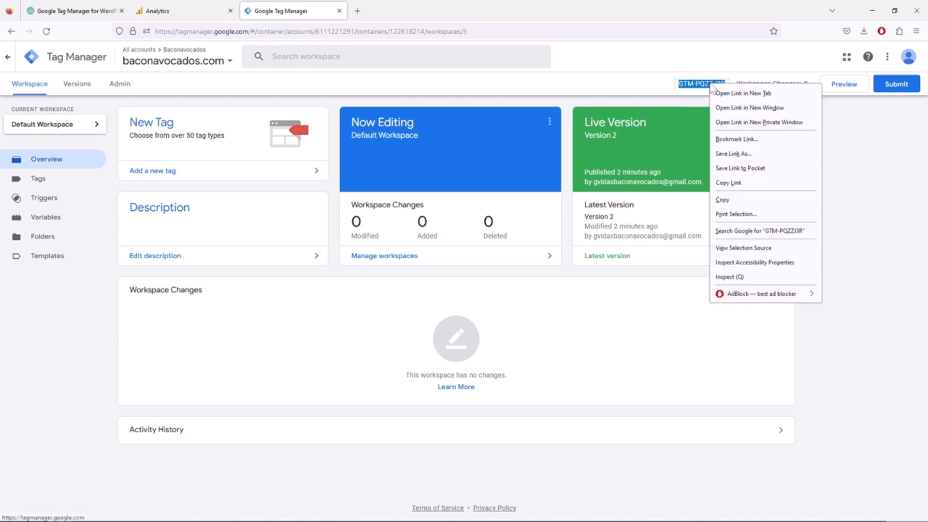
click(741, 200)
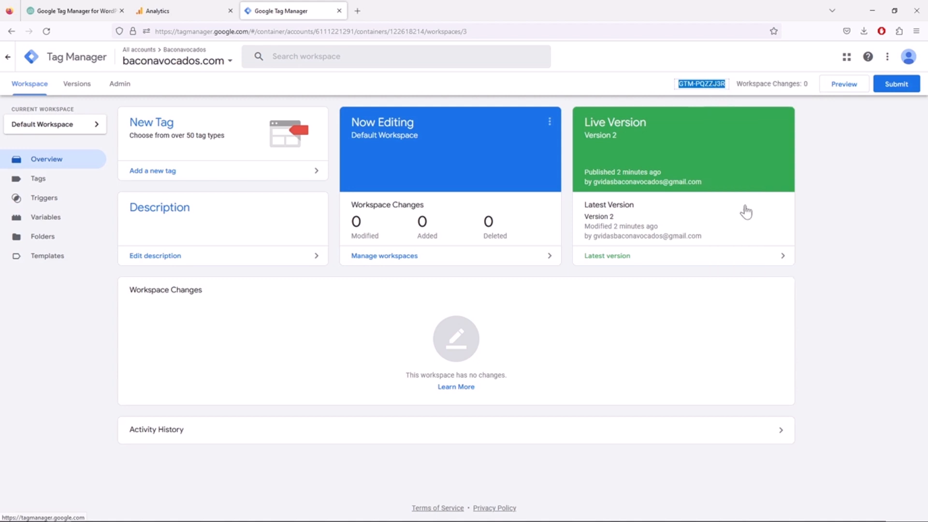
Paste the container ID into the WordPress plugin's Google Tag Manager ID setting without leading spaces, set compatibility mode to Off, and save
click(75, 15)
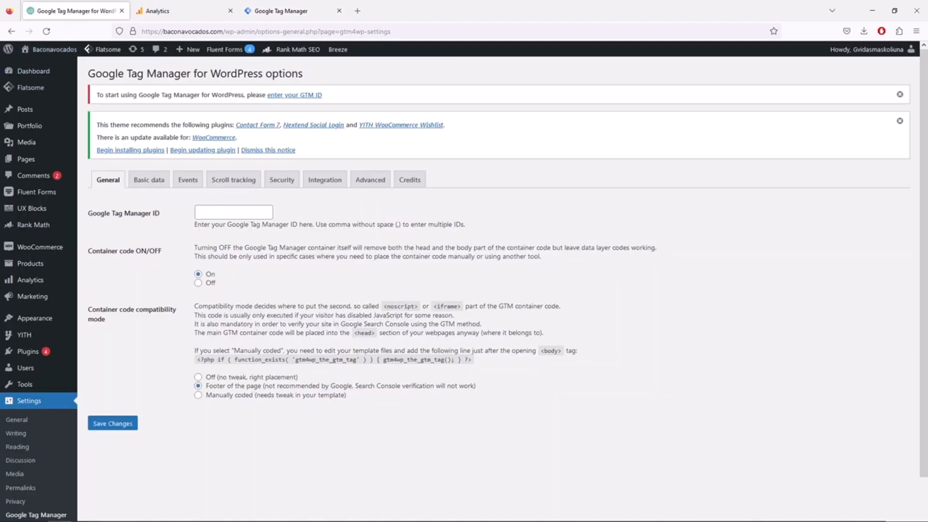
right_click(234, 212)
click(269, 284)
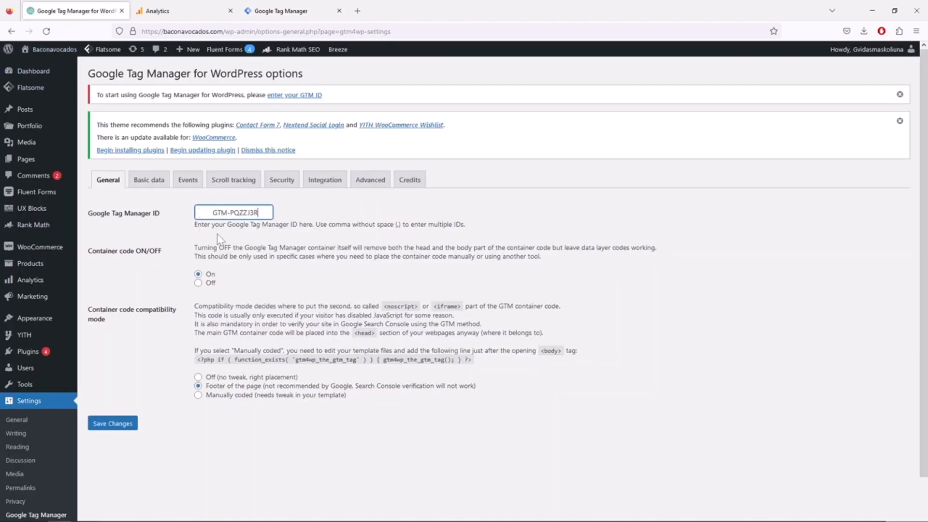
click(211, 212)
key(BackSpace)
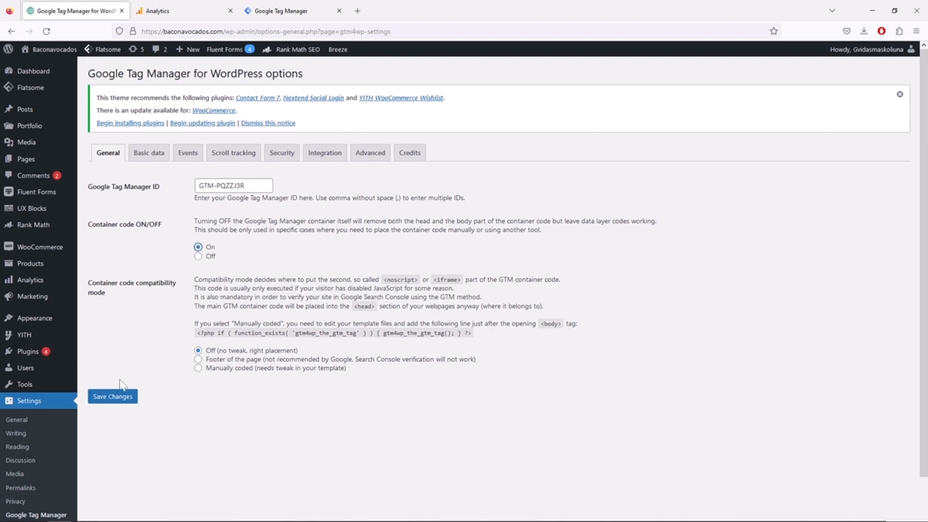
click(116, 400)
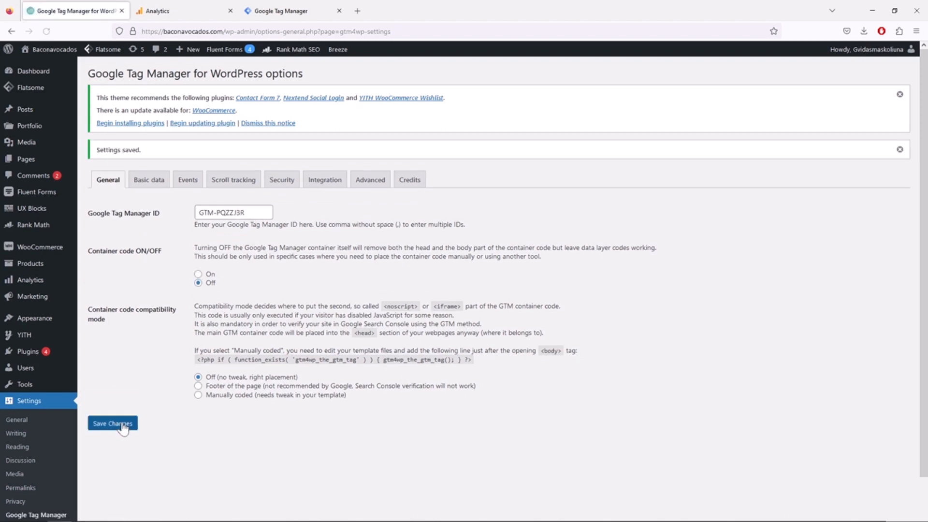
Enable Track enhanced e-commerce in the plugin's WooCommerce integration options and save the changes
click(325, 183)
click(172, 202)
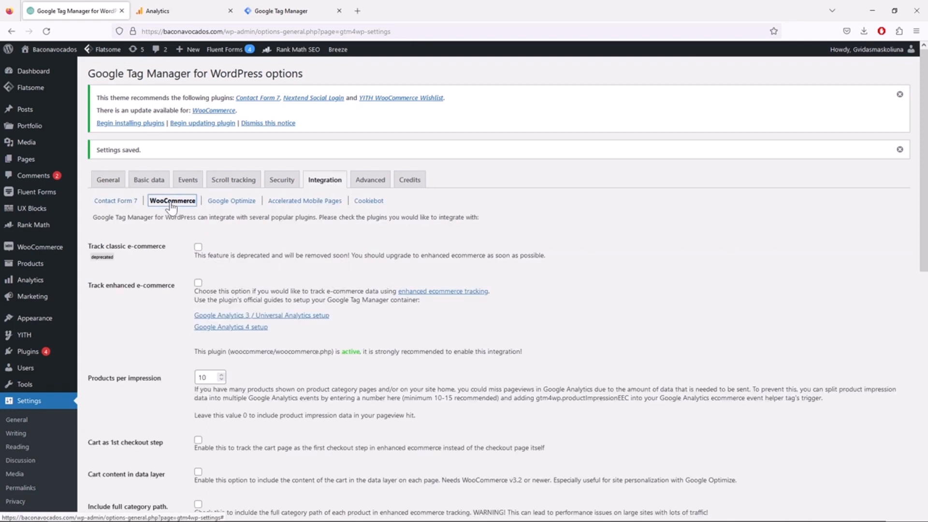
click(199, 283)
scroll(256, 281, down, 8)
scroll(257, 282, down, 2)
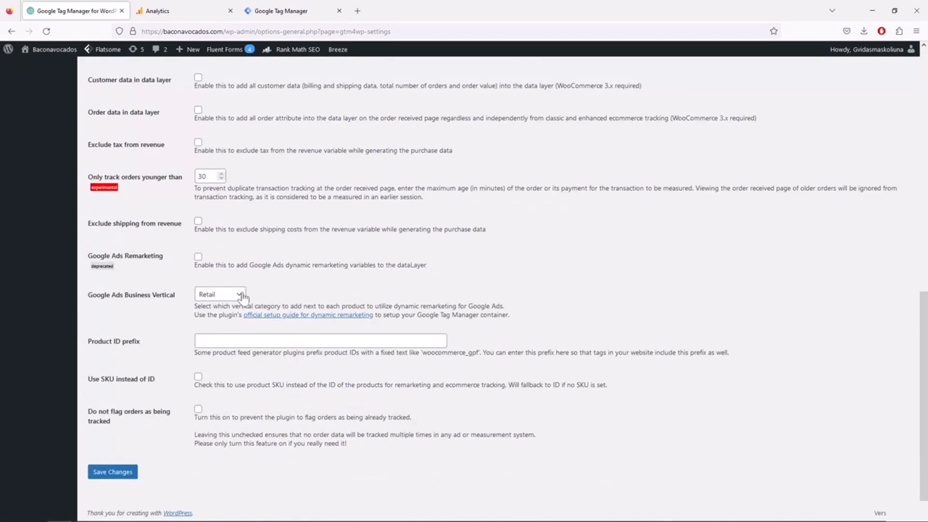
click(122, 476)
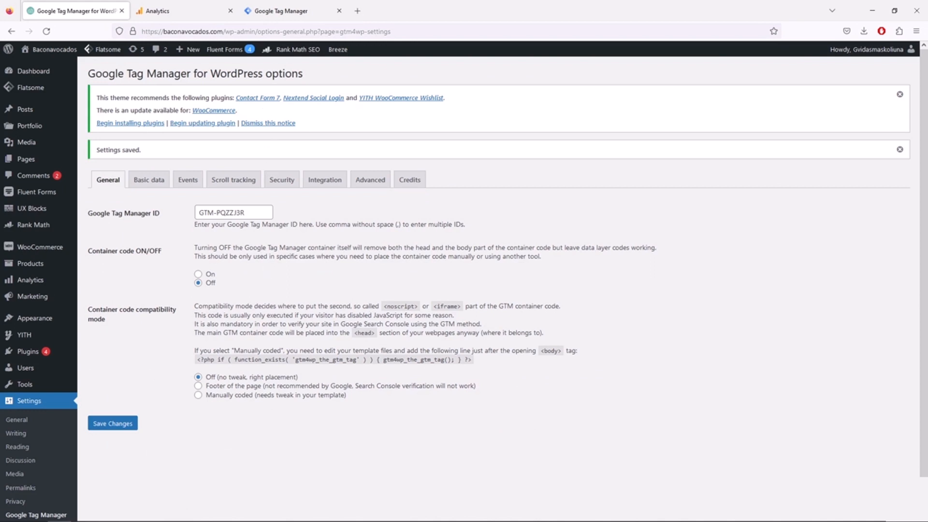
Switch to Google Drive and download GTM-GA4-Ecommerce.json from the GTA4 Properties folder
click(274, 12)
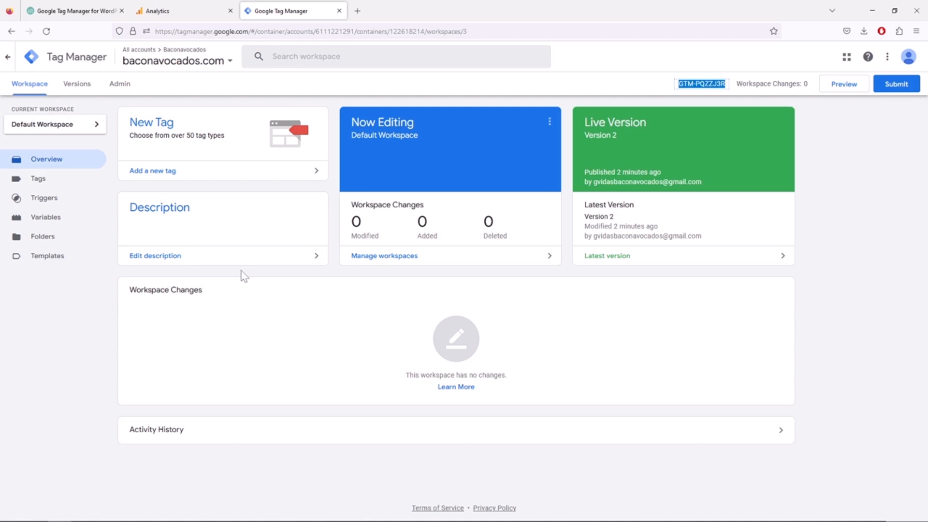
click(245, 275)
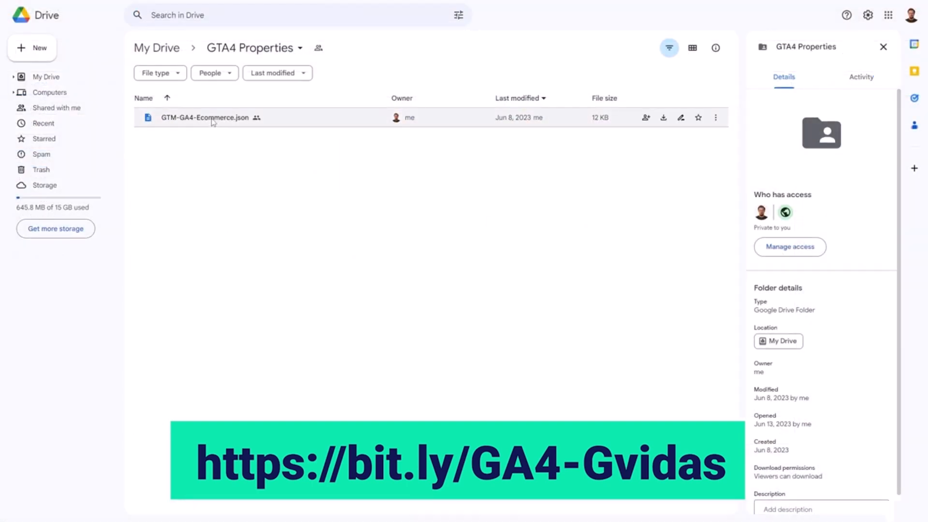
click(211, 122)
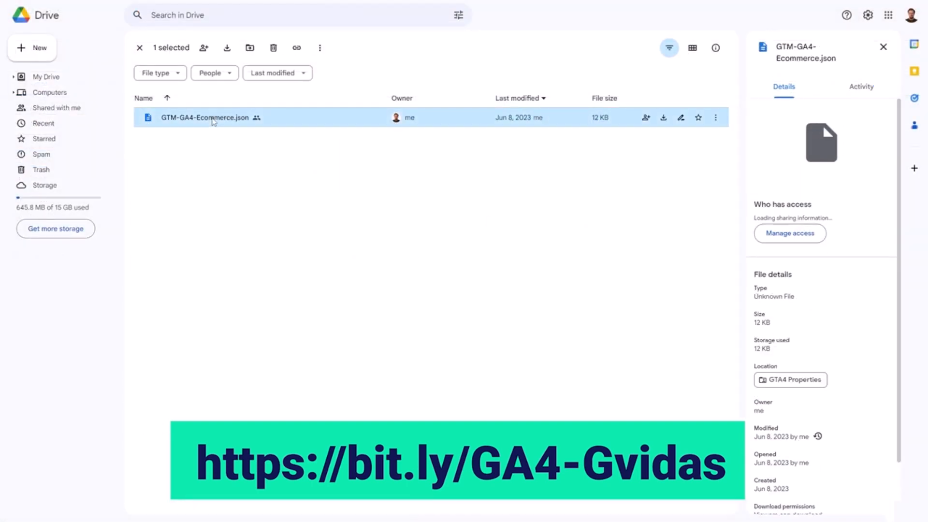
right_click(212, 121)
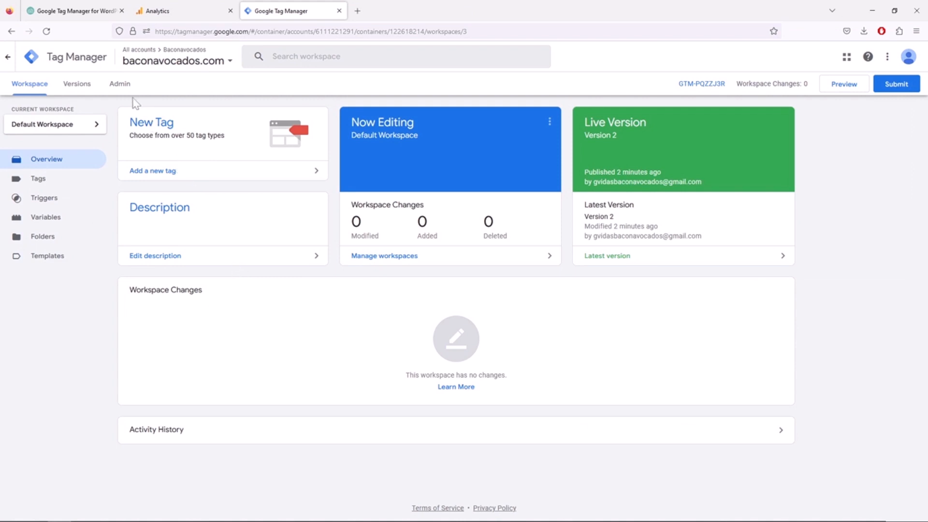
Start a container import in Tag Manager and choose GTM-GA4-Ecommerce.json from the Downloads folder as the container file
click(121, 90)
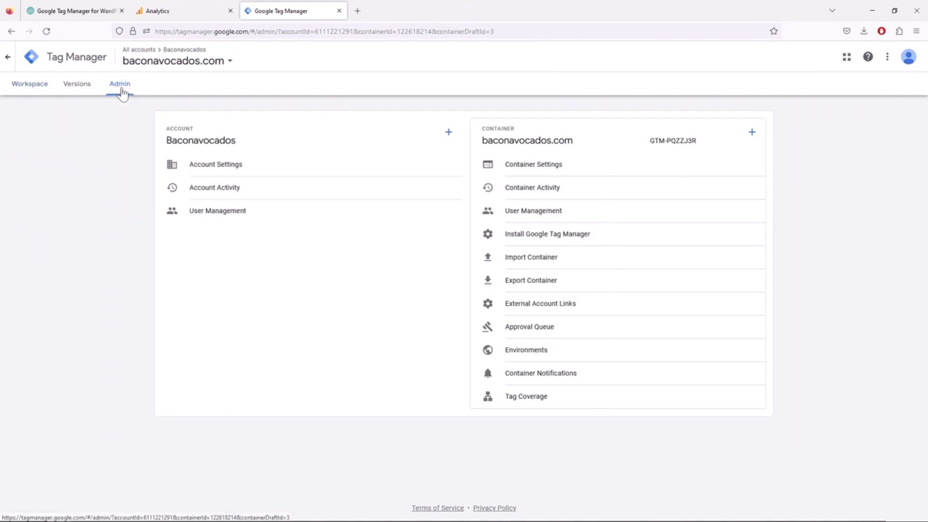
click(566, 263)
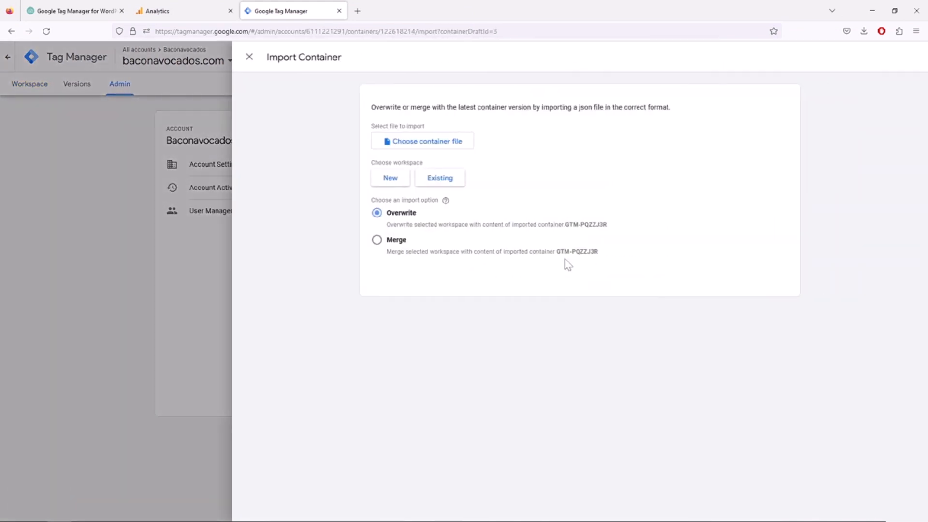
click(444, 144)
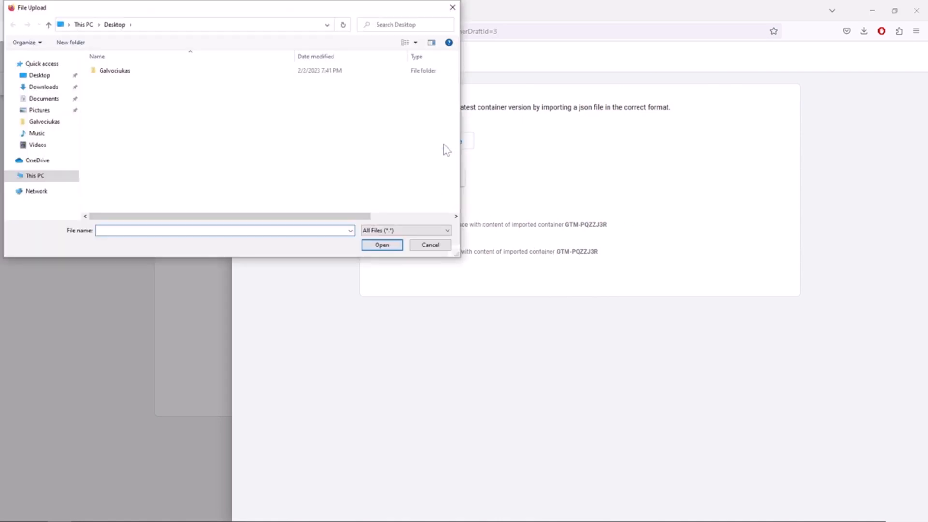
click(37, 89)
click(115, 96)
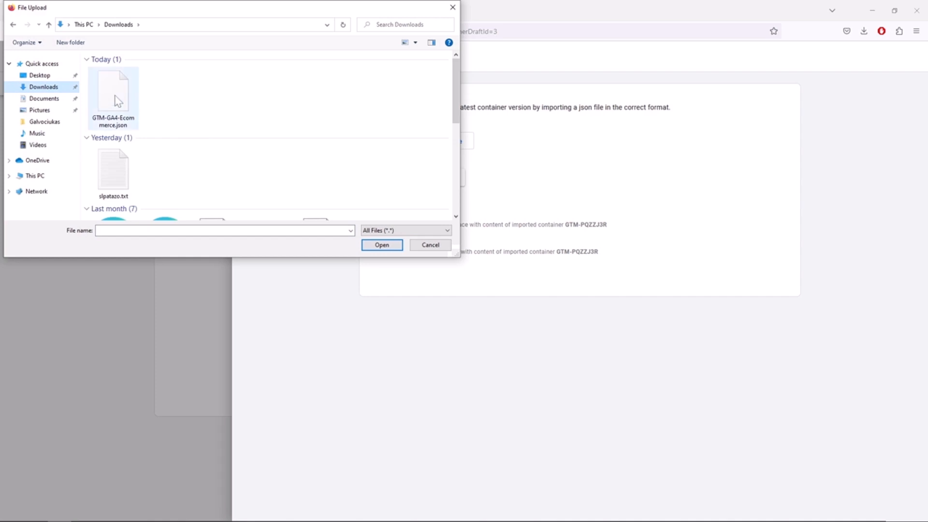
click(381, 245)
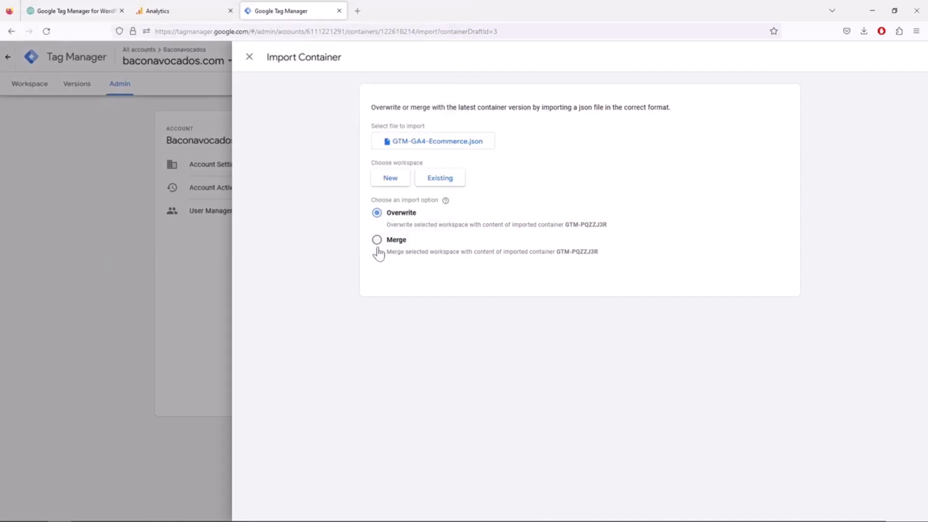
Import the container into the existing Default Workspace with Merge, overwriting conflicting tags, triggers and variables, and confirm
click(455, 182)
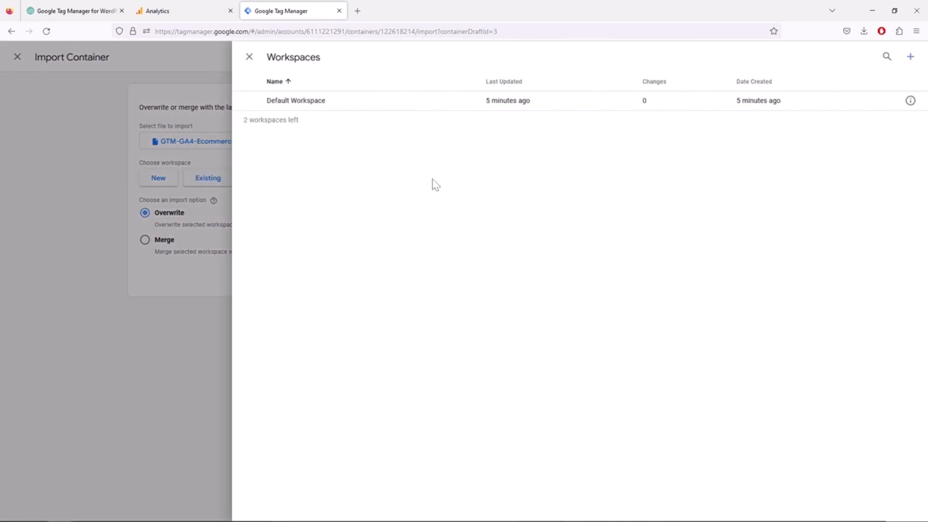
click(330, 105)
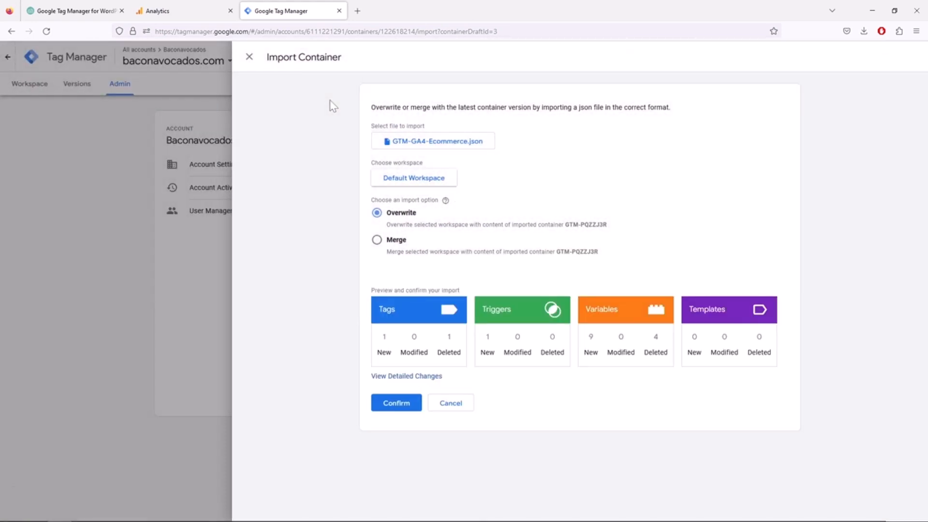
click(396, 242)
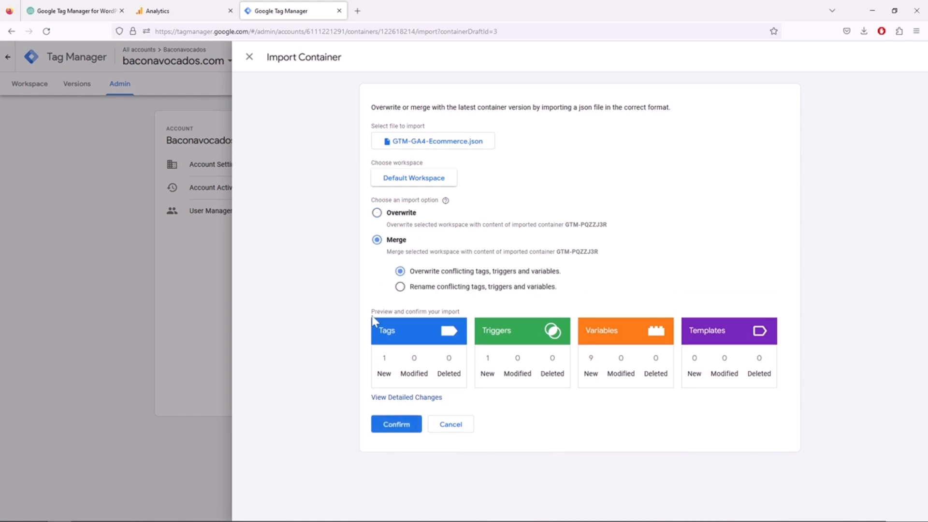
click(393, 424)
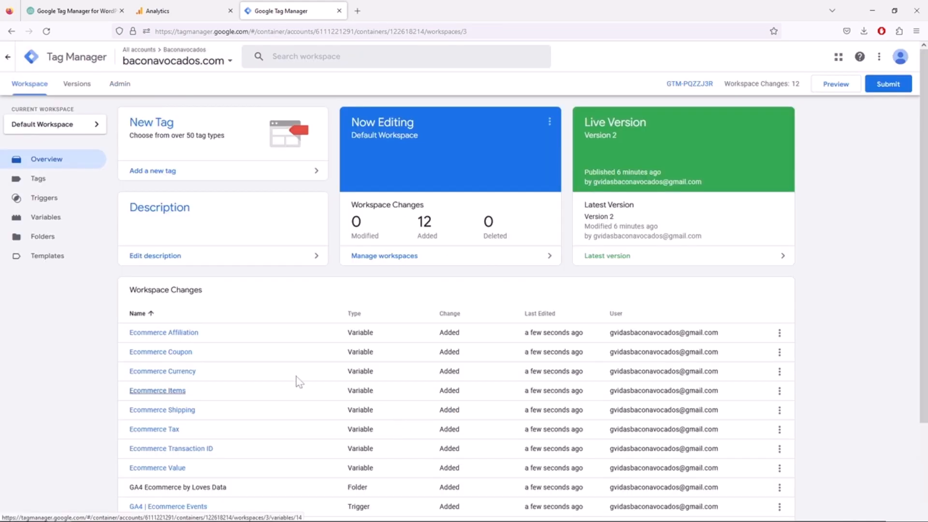
Review the tags, triggers and variables imported into the Default Workspace
click(70, 185)
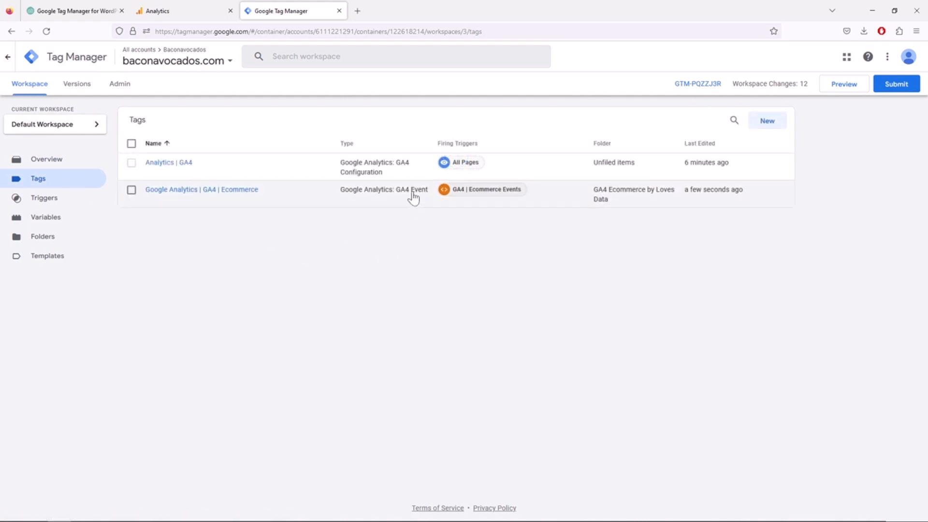
click(62, 199)
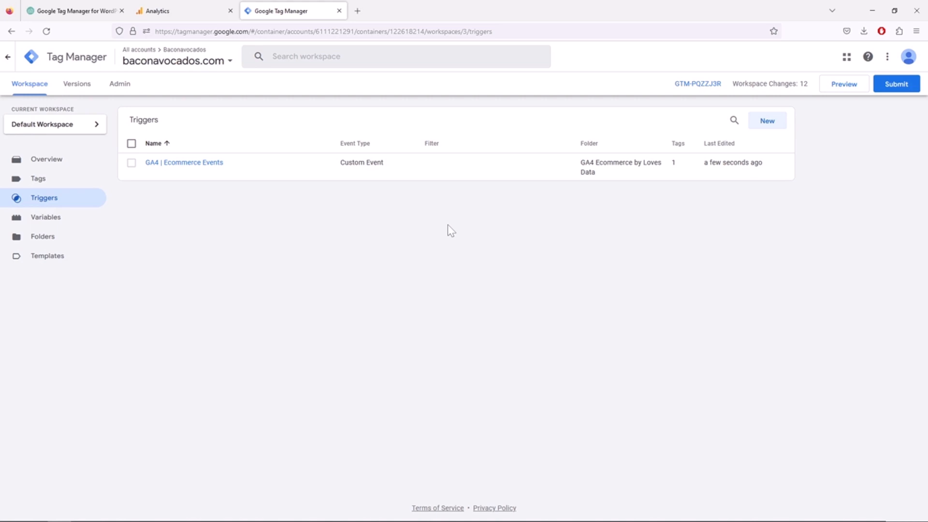
click(68, 219)
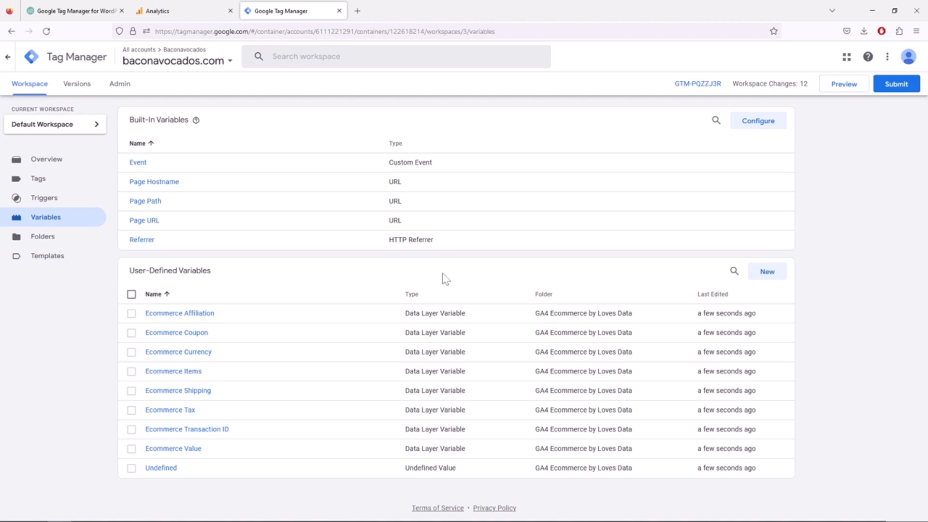
Set the Google Analytics | GA4 | Ecommerce tag's configuration tag to Analytics | GA4 and save the tag
click(56, 181)
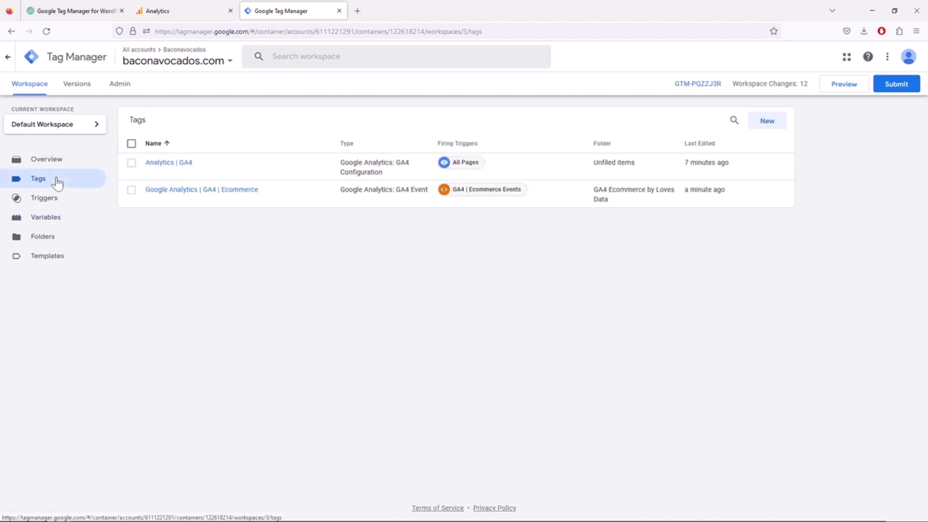
click(237, 190)
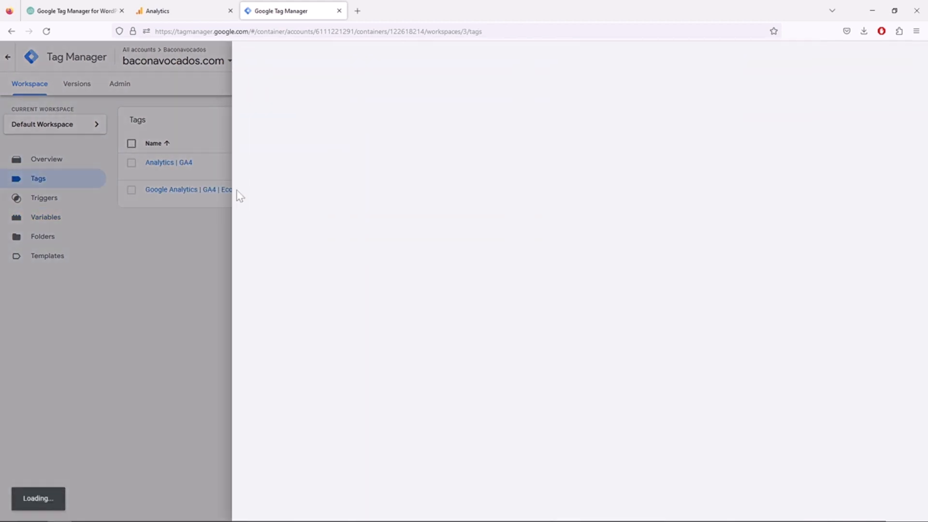
click(396, 207)
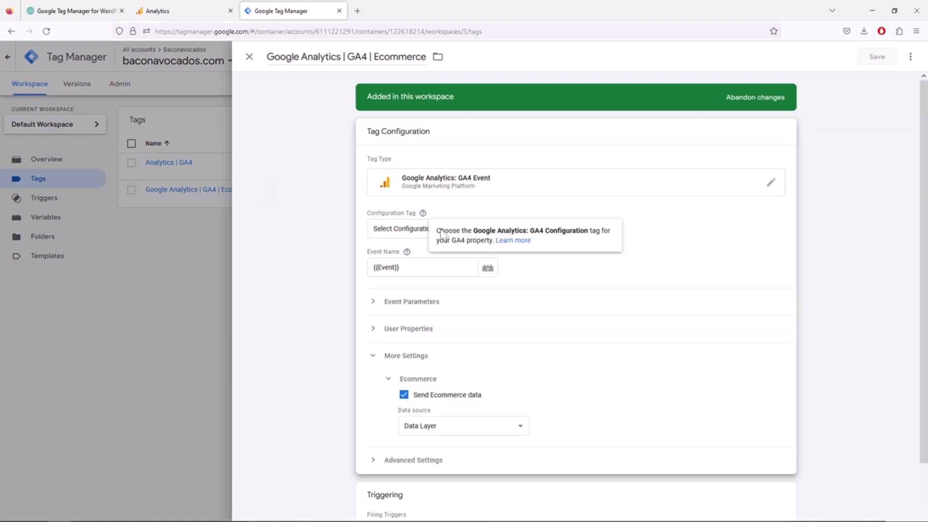
click(419, 230)
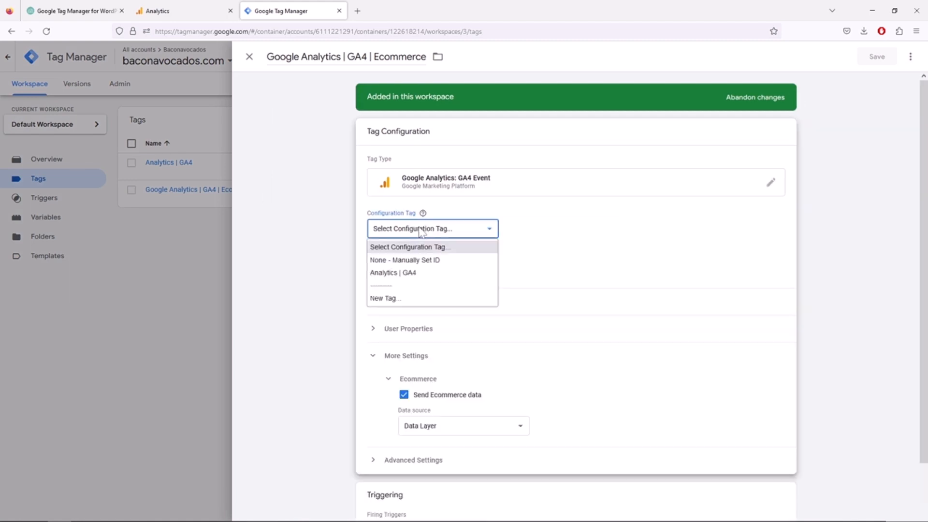
click(441, 273)
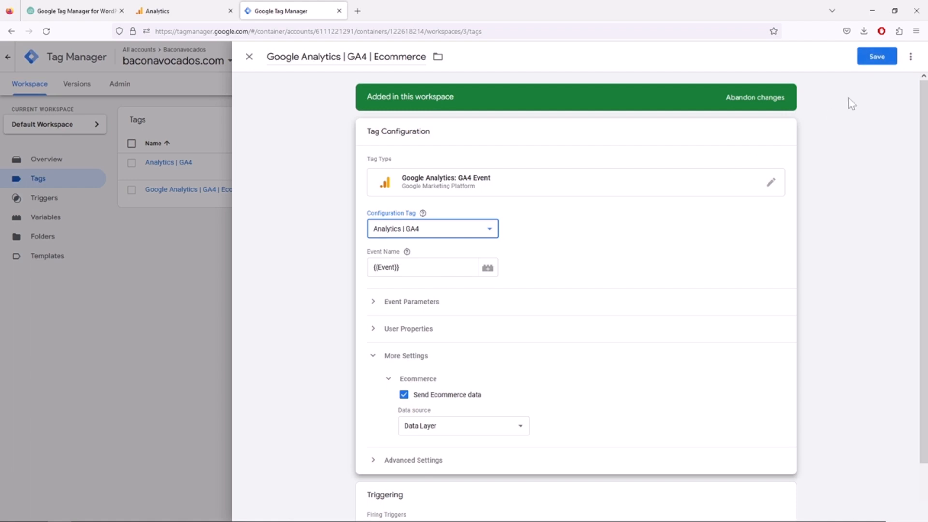
click(876, 59)
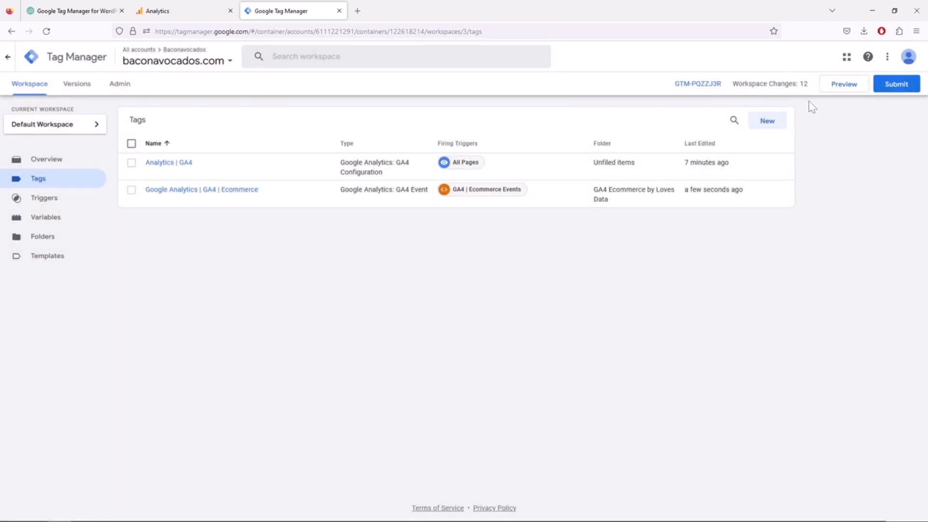
click(841, 87)
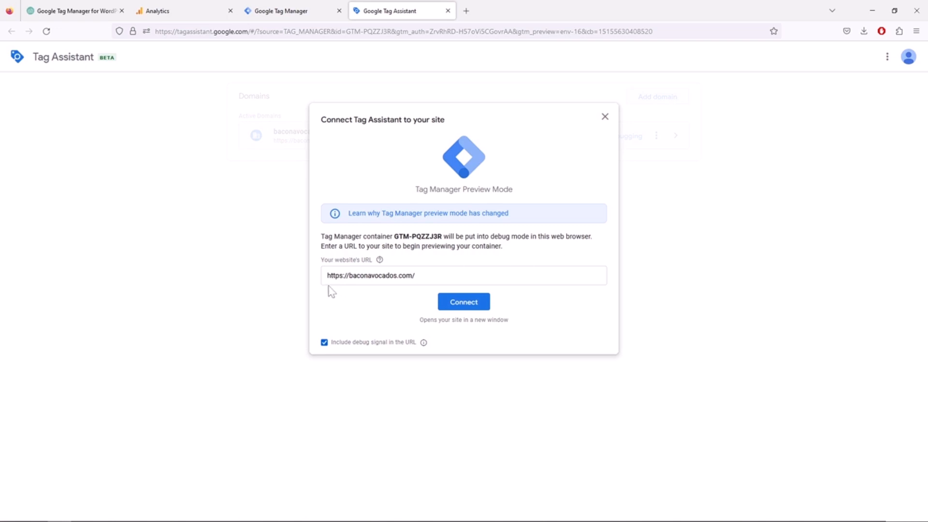
click(463, 304)
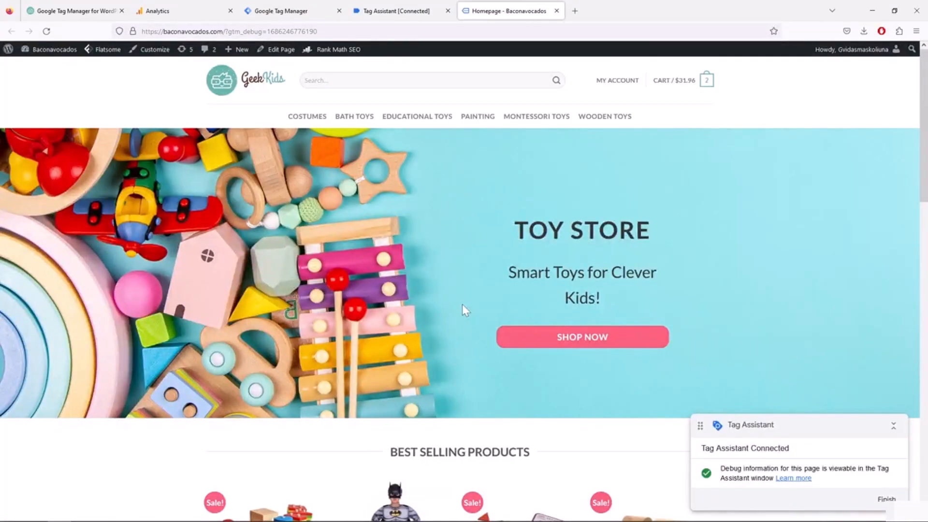
scroll(459, 305, down, 6)
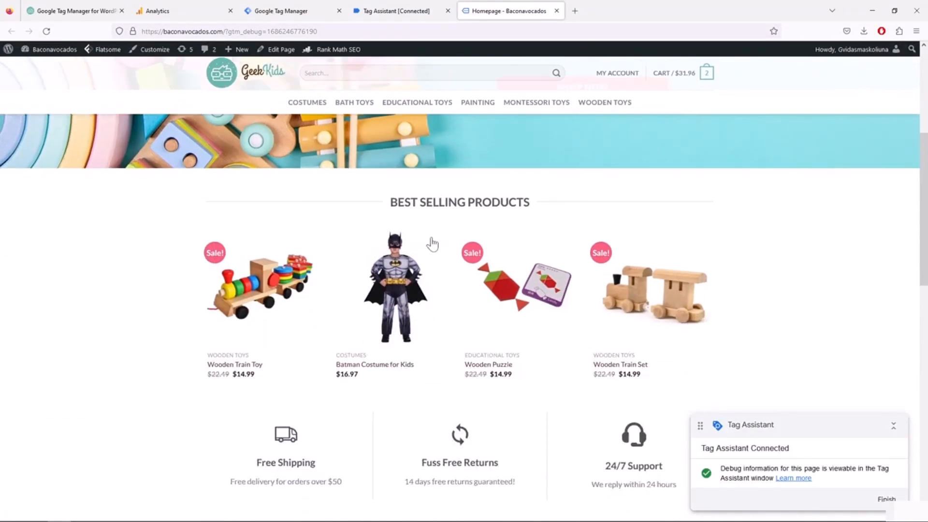
click(404, 200)
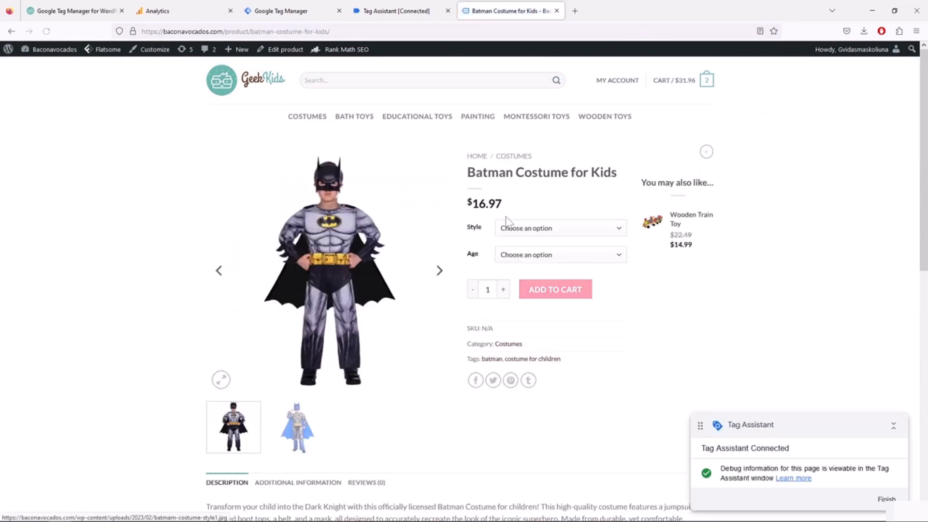
Choose style Blue and age 3-4 for the Batman Costume for Kids
click(511, 228)
click(545, 257)
click(551, 254)
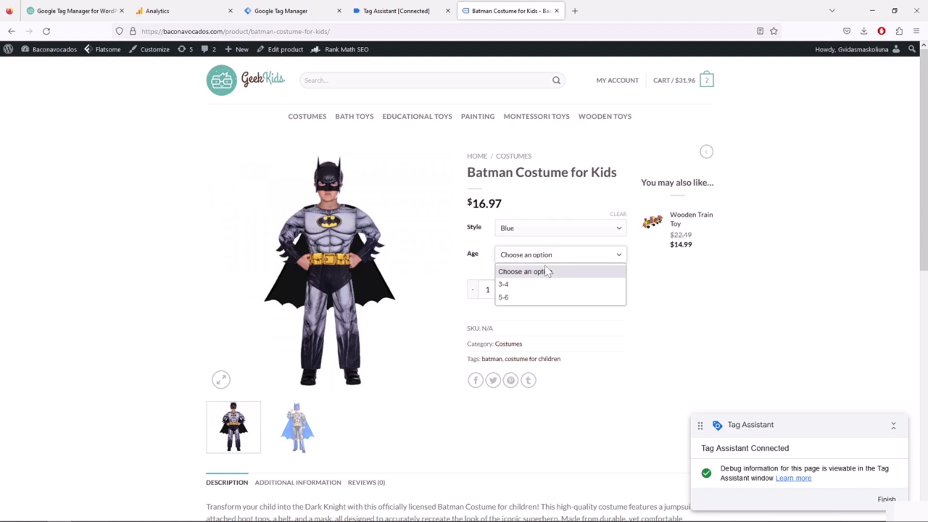
click(544, 284)
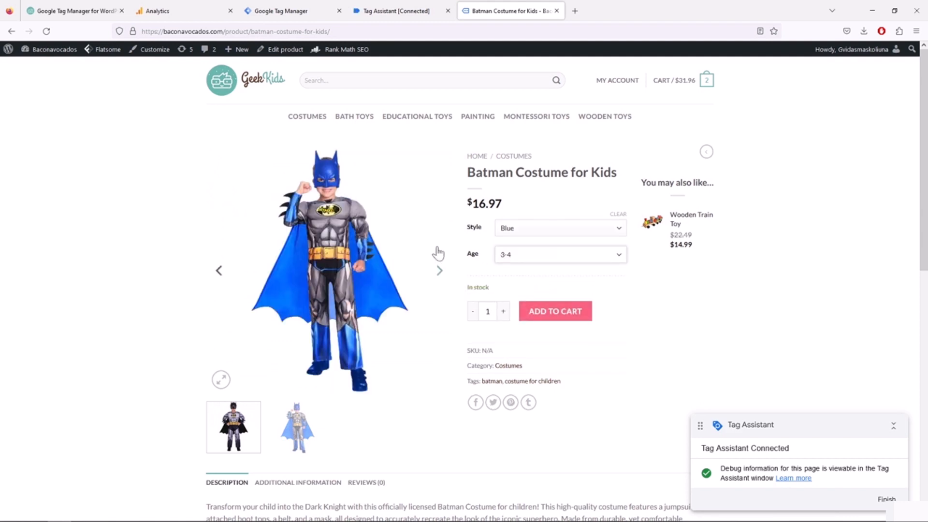
Switch to Tag Assistant and examine the fired container tags and the hits sent by the GA4 tag
click(388, 11)
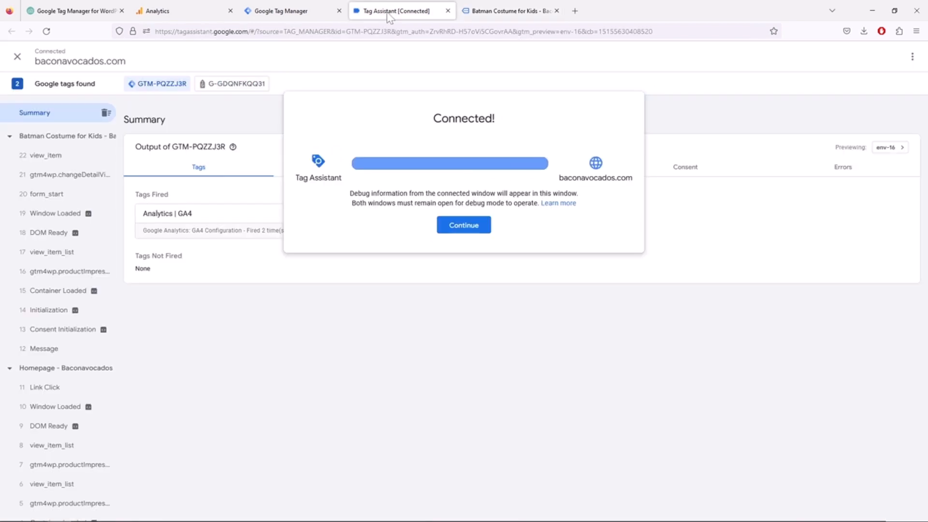
click(228, 87)
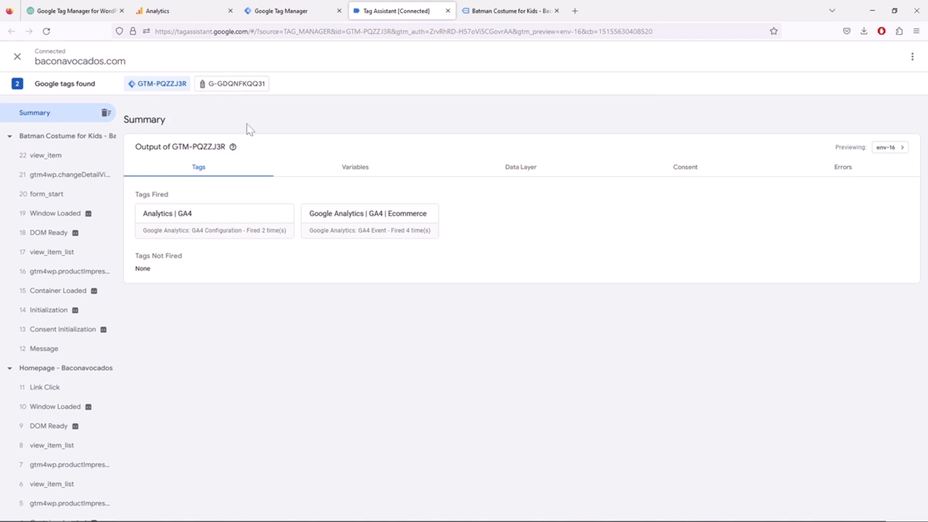
click(236, 87)
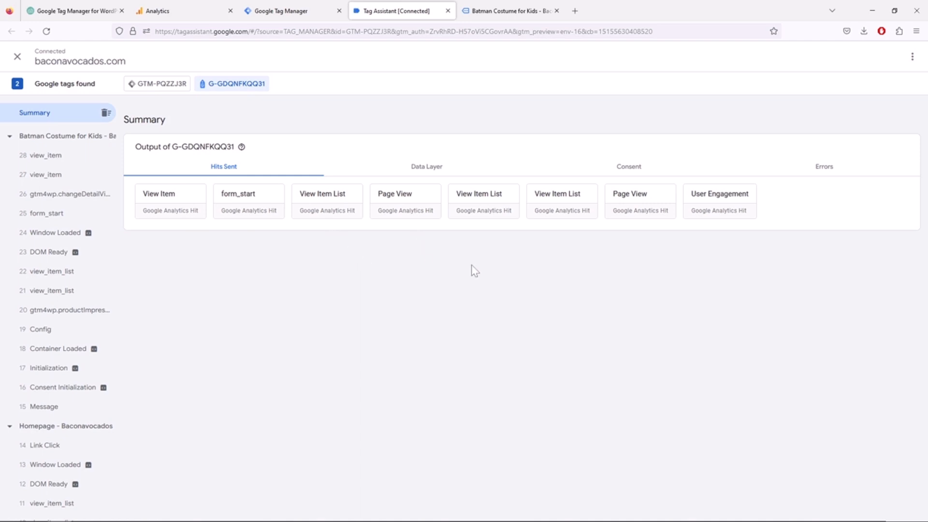
Add the Batman Costume for Kids to the store cart and check the GA4 hits sent in Tag Assistant
click(489, 17)
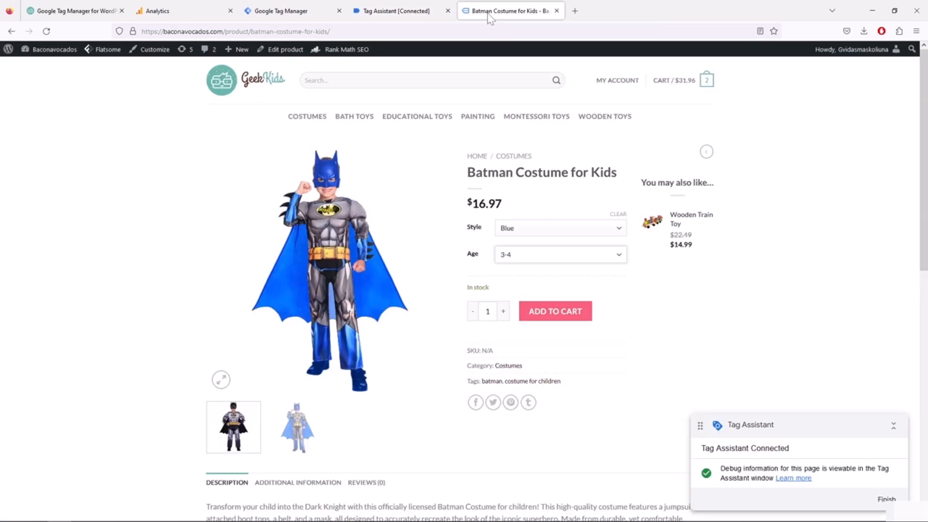
click(555, 318)
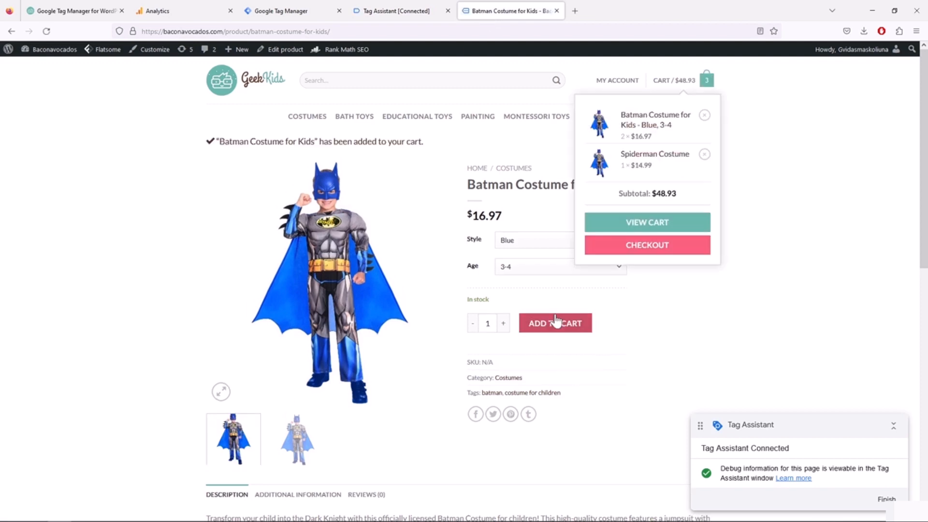
click(404, 15)
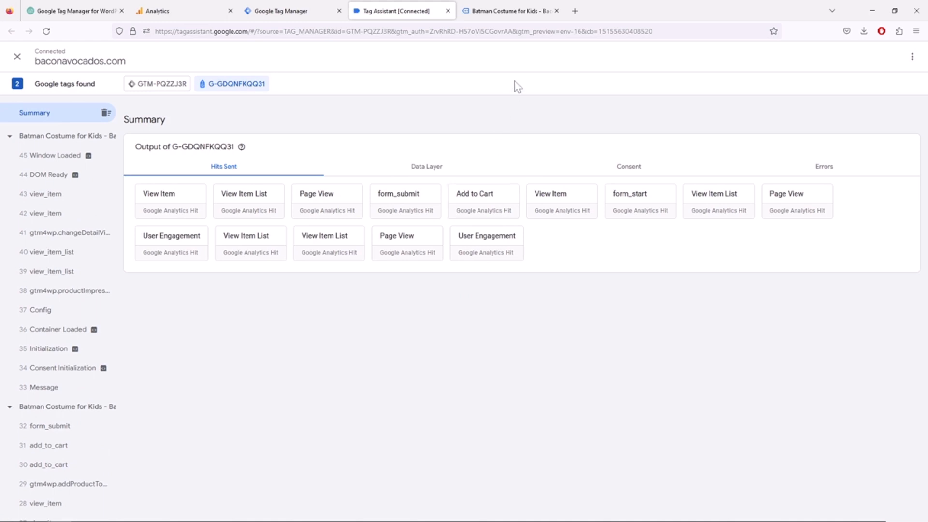
Finish the debug session on the store site, stop debugging baconavocados.com, and close Tag Assistant to return to Tag Manager
click(558, 14)
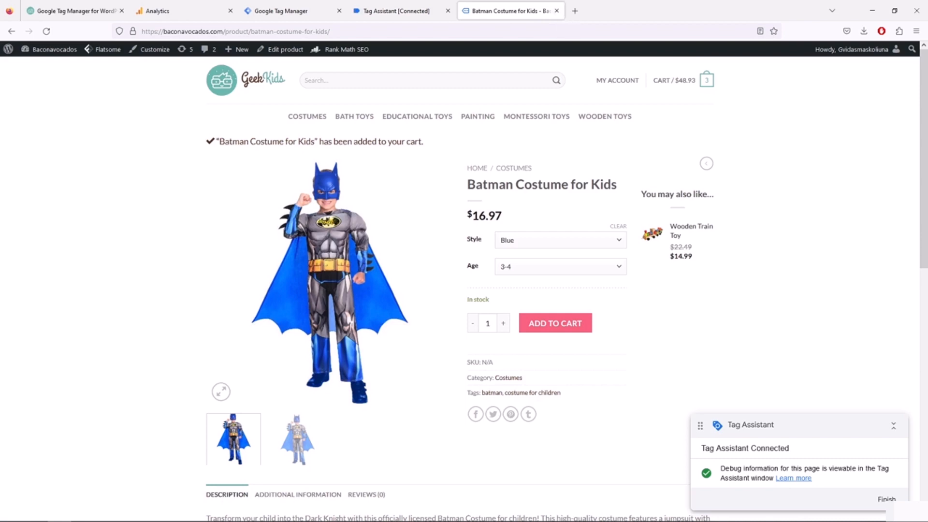
click(885, 499)
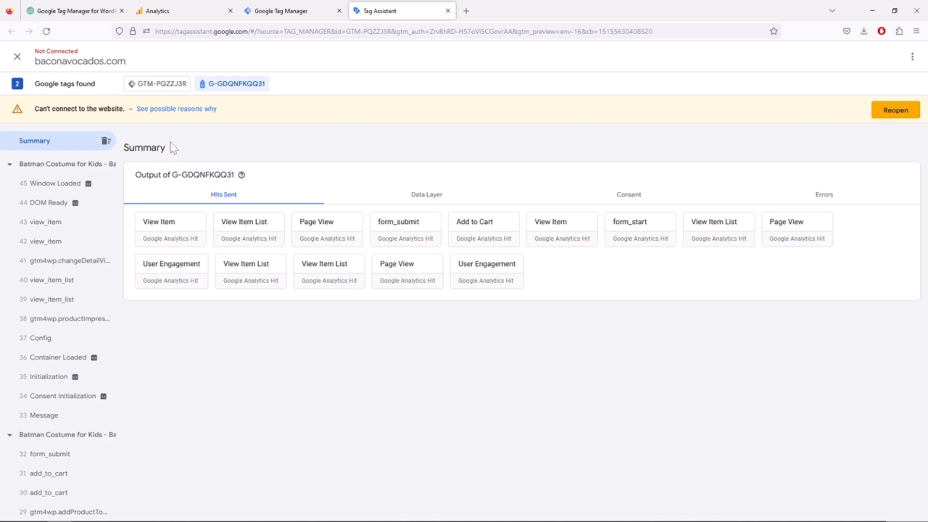
click(18, 57)
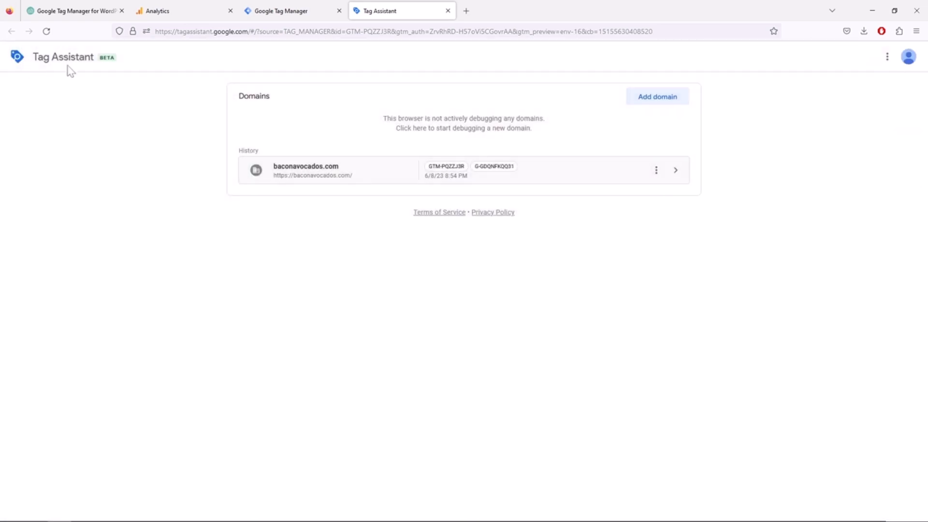
click(276, 12)
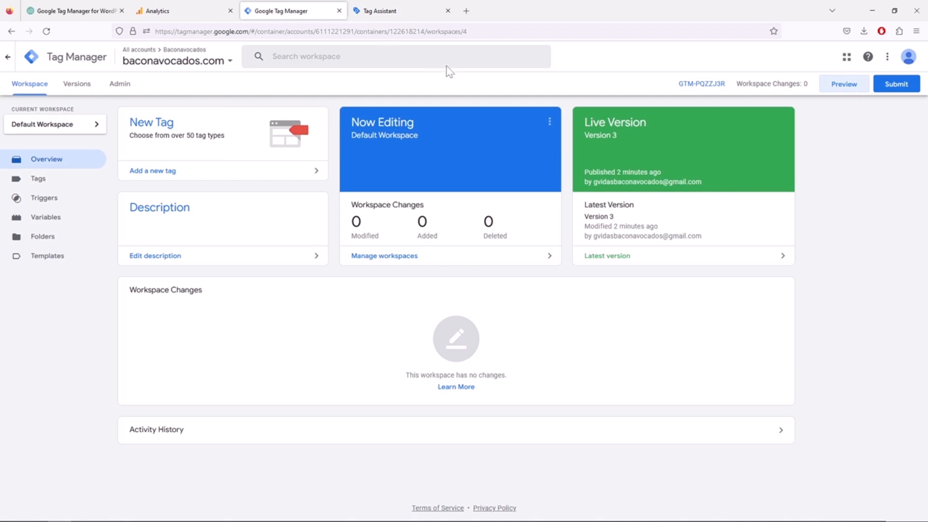
click(448, 11)
Publish the workspace to the Live environment without a version name or description, and close the version summary
click(897, 85)
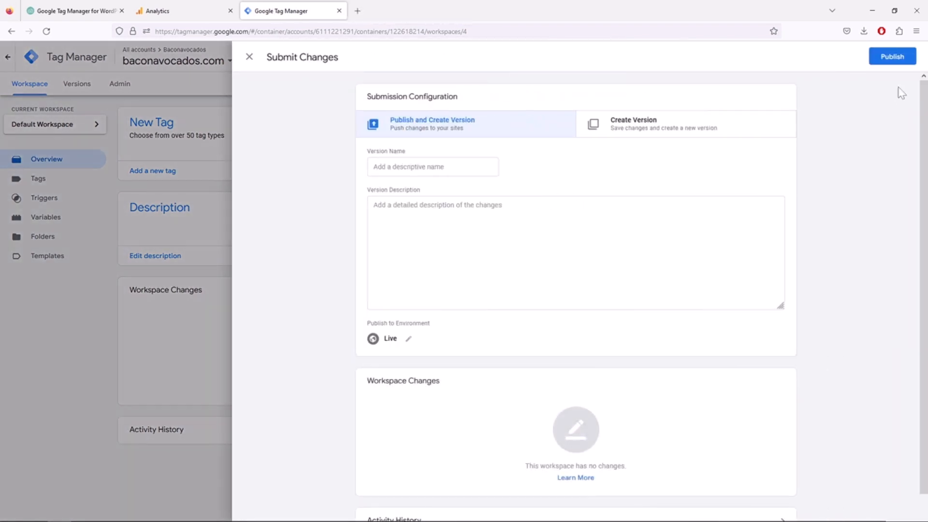
click(892, 57)
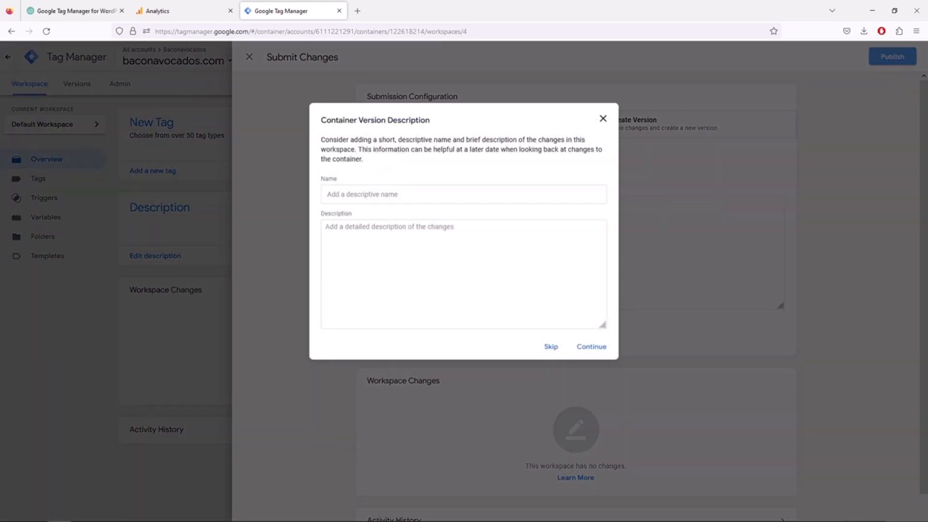
click(593, 353)
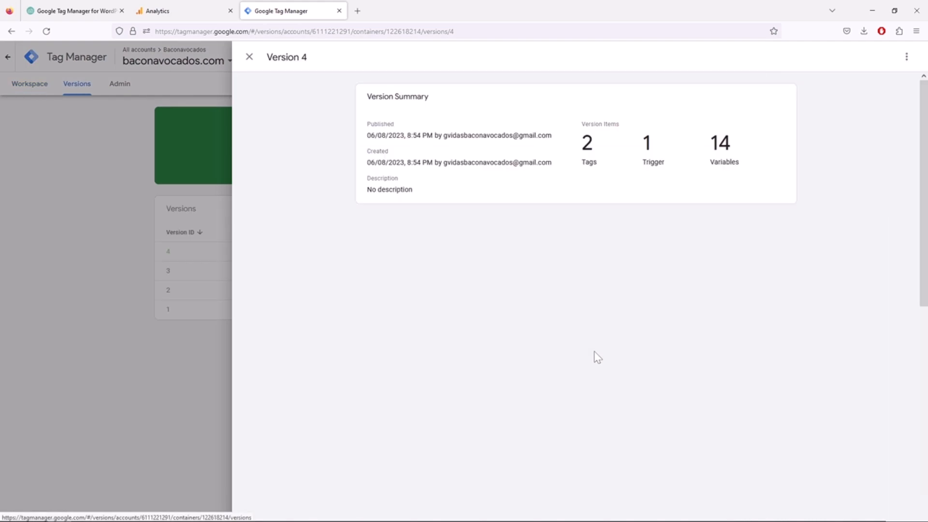
click(250, 57)
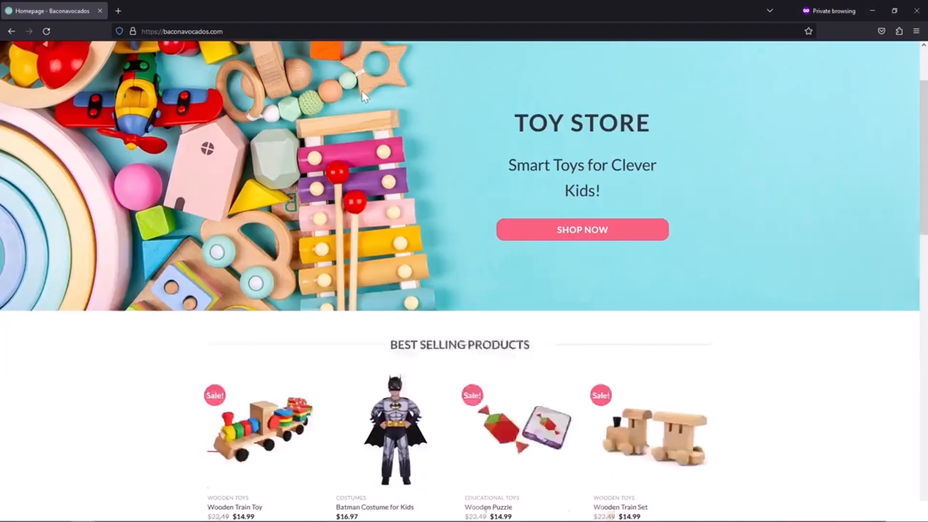
In a private browsing window, visit the Wooden Train Toy product page from the store's homepage and look through it
scroll(292, 285, down, 2)
click(276, 358)
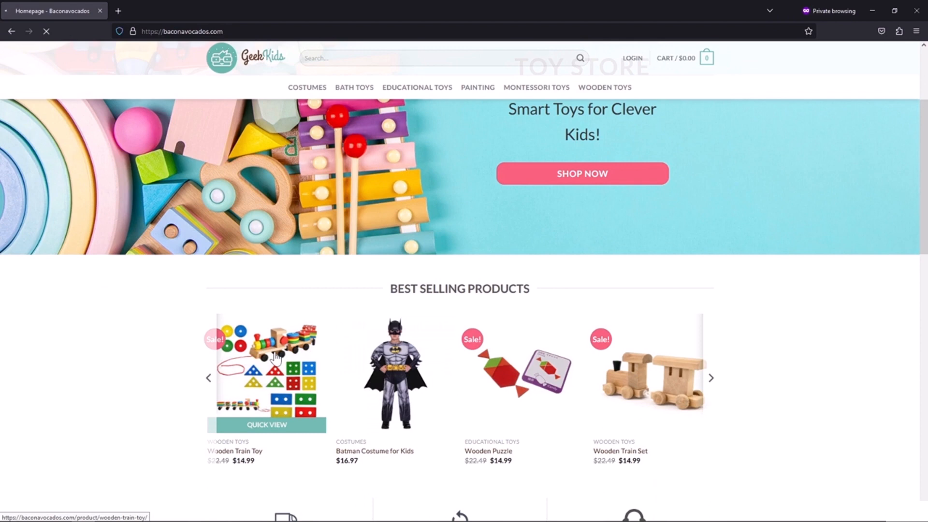
scroll(503, 298, down, 3)
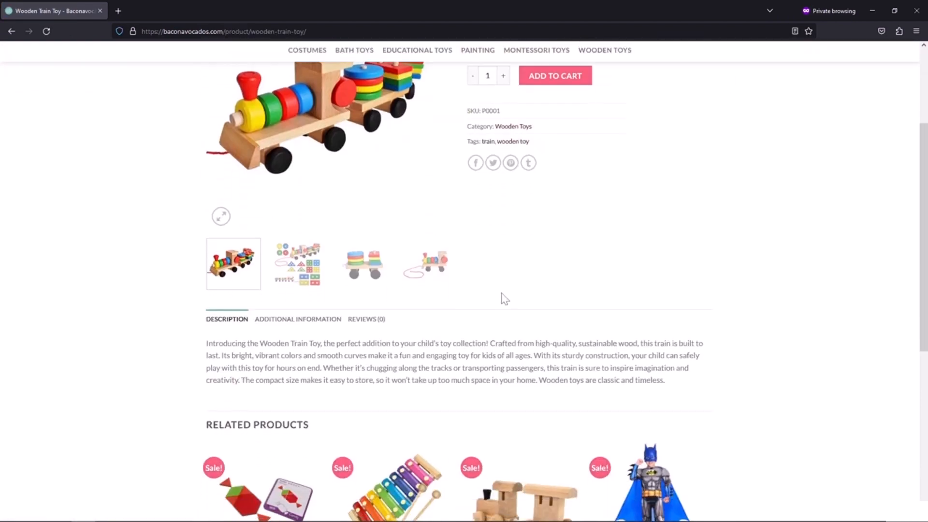
scroll(505, 298, up, 3)
Visit the Costumes category and the Batman Costume for Kids page, then close the private browsing window
click(307, 102)
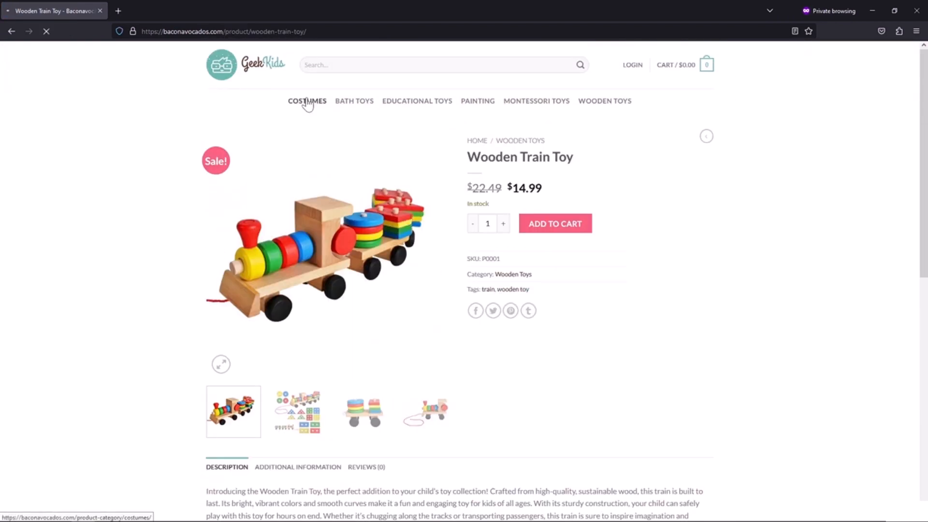
scroll(307, 106, down, 2)
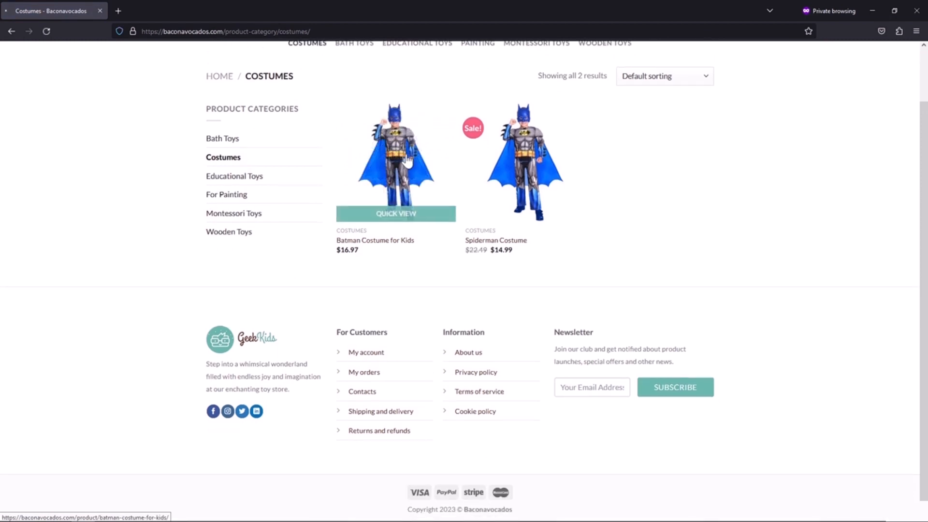
click(407, 161)
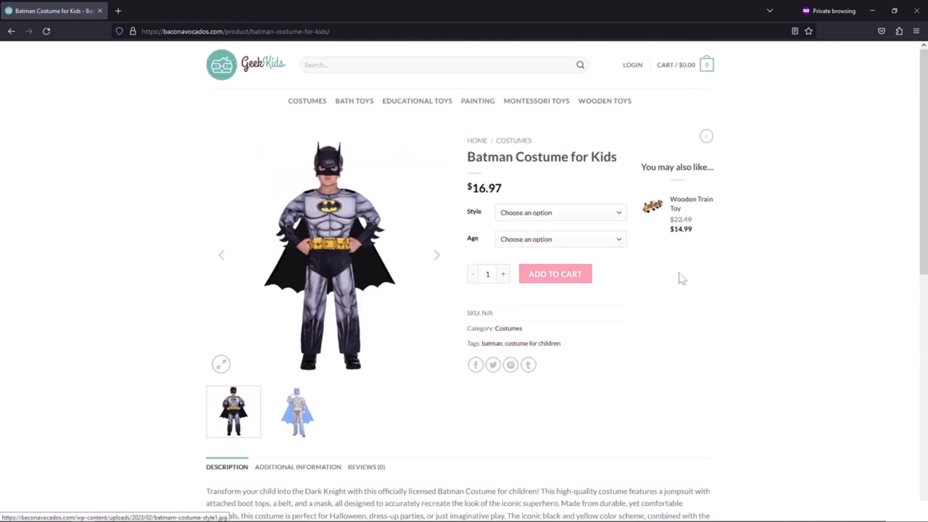
scroll(674, 276, down, 10)
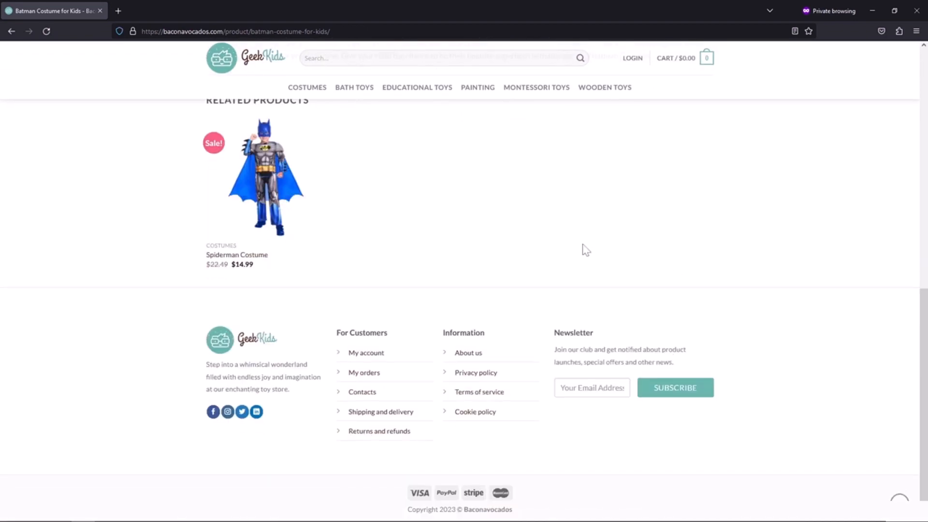
scroll(565, 231, up, 10)
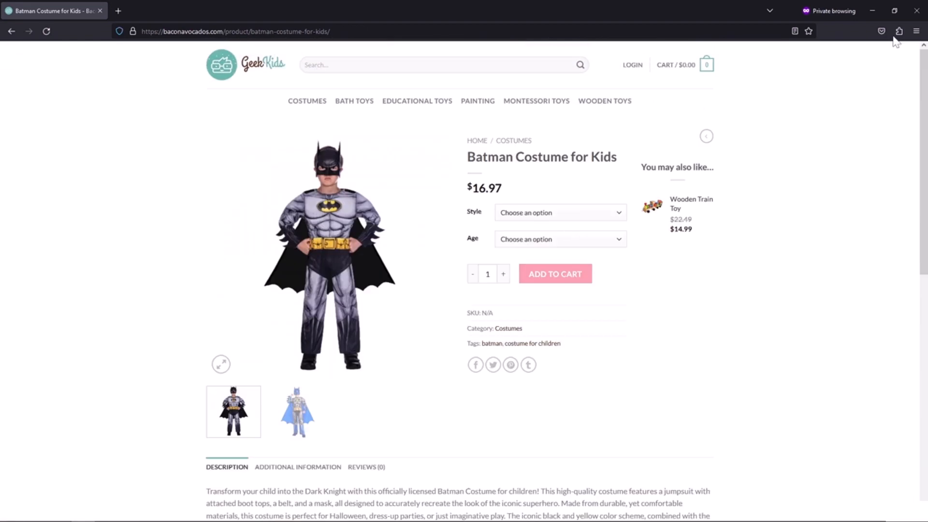
click(916, 11)
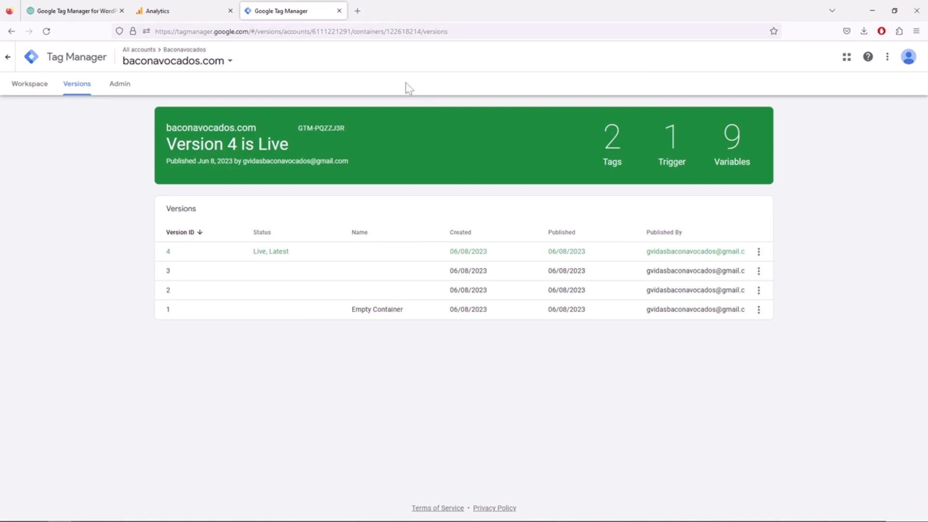
Switch to Google Analytics, close the web stream details, and examine the Home overview's user activity and available date ranges
click(177, 20)
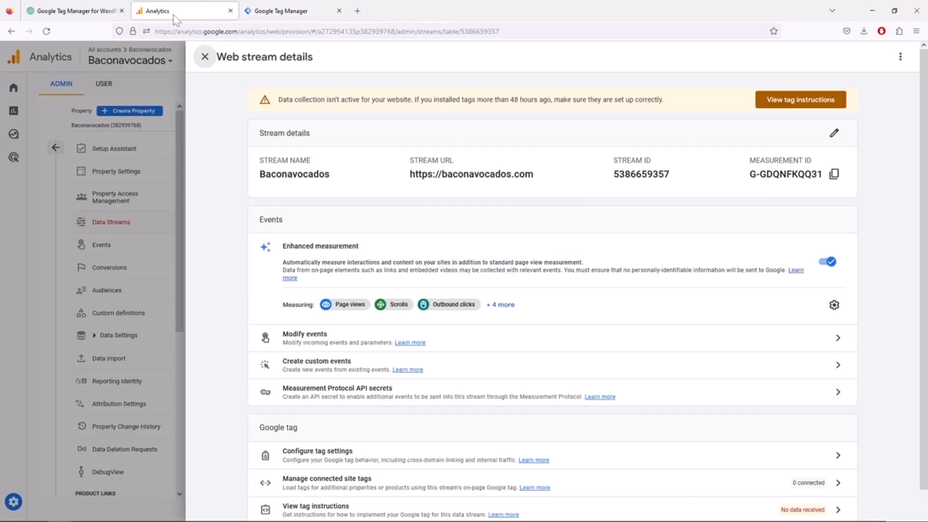
click(205, 57)
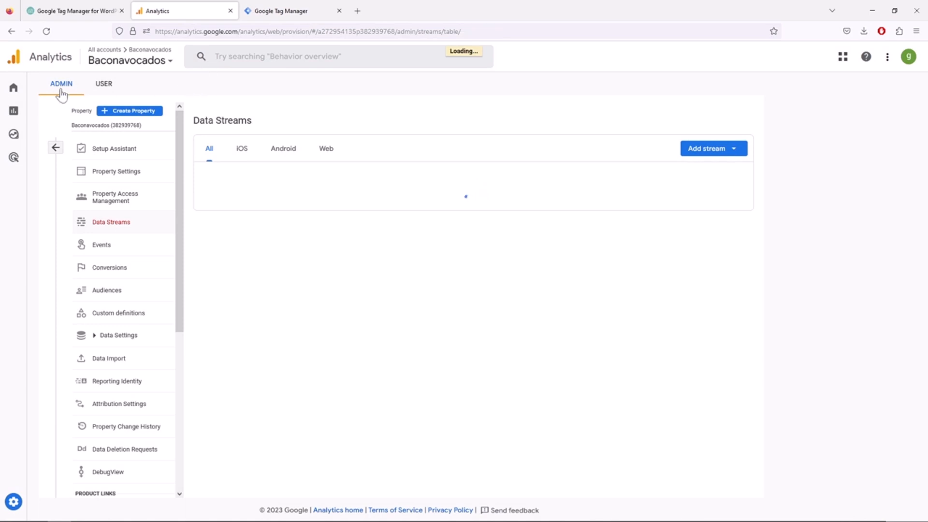
click(21, 90)
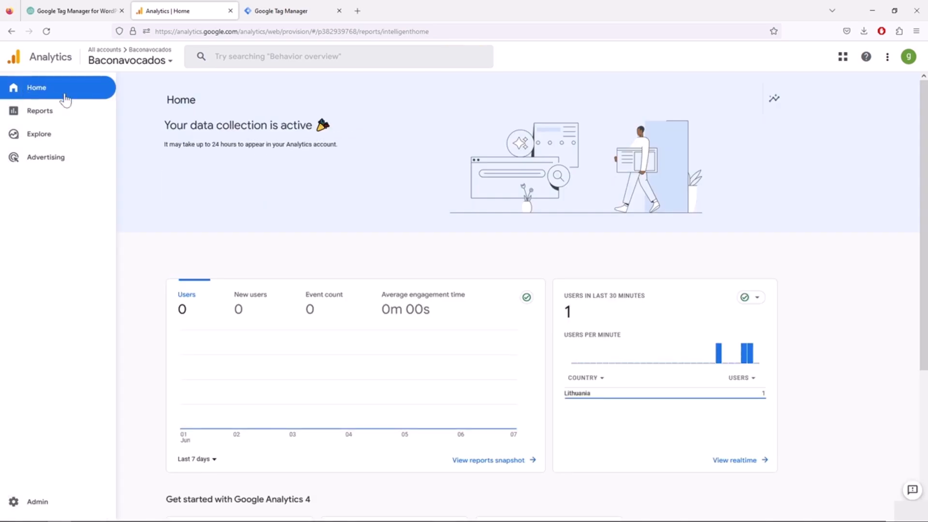
scroll(756, 240, down, 3)
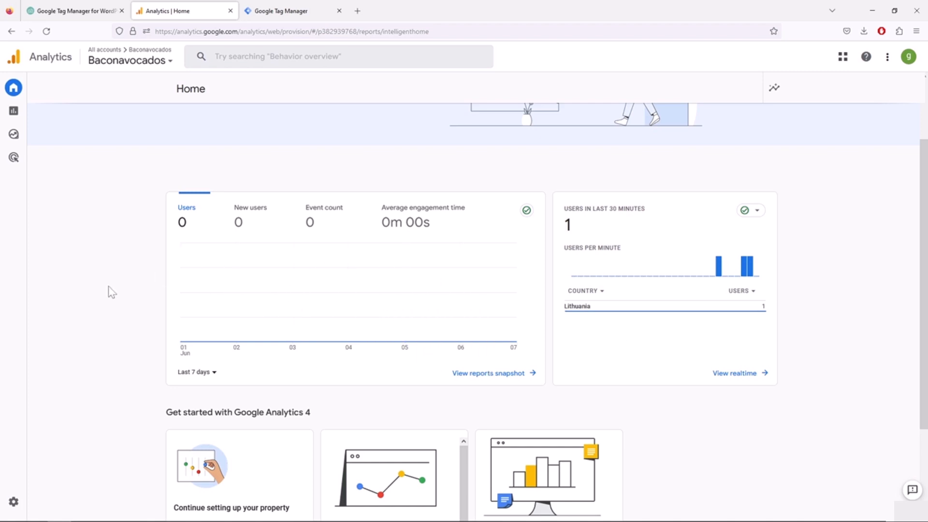
click(201, 373)
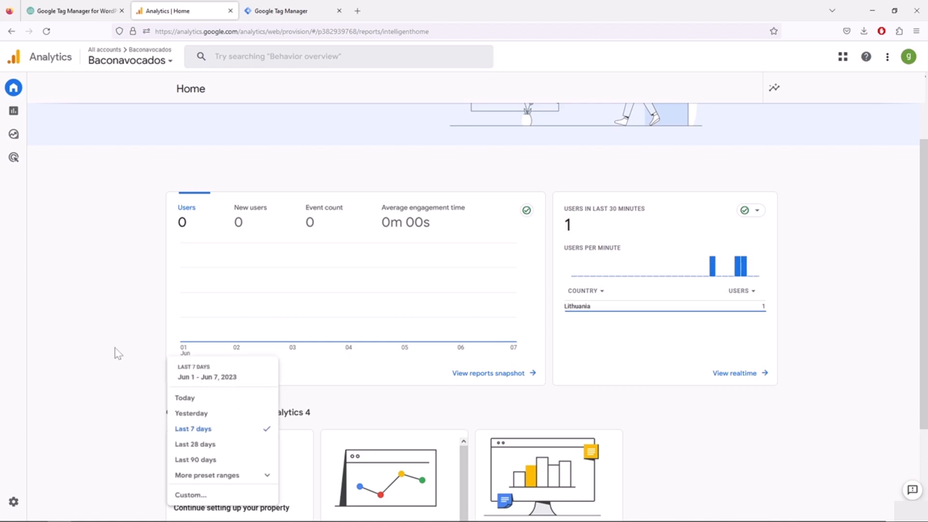
click(100, 345)
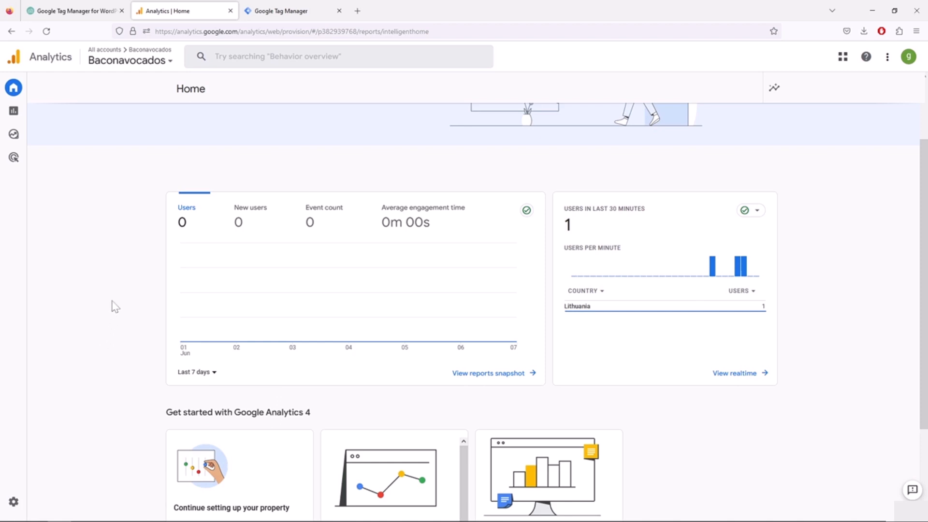
Open the Reports snapshot and look through its user, realtime and revenue cards
click(22, 116)
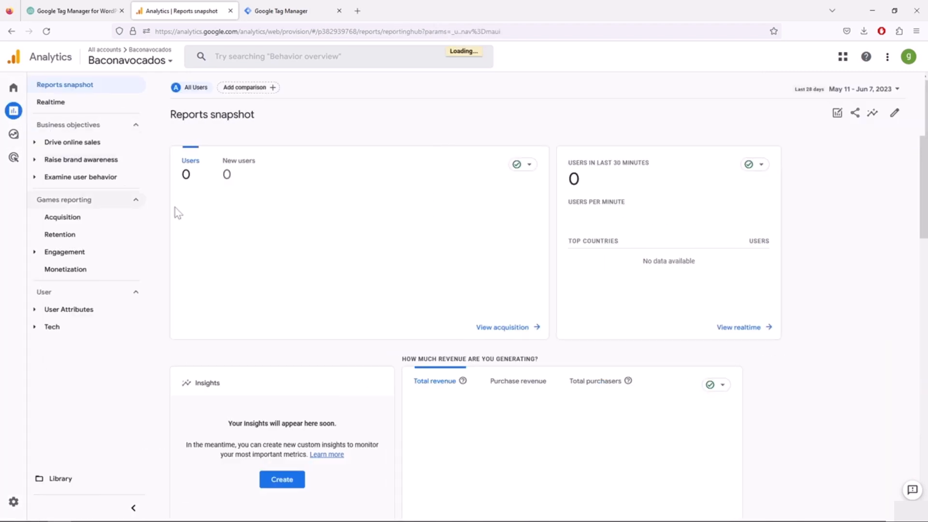
scroll(339, 285, down, 3)
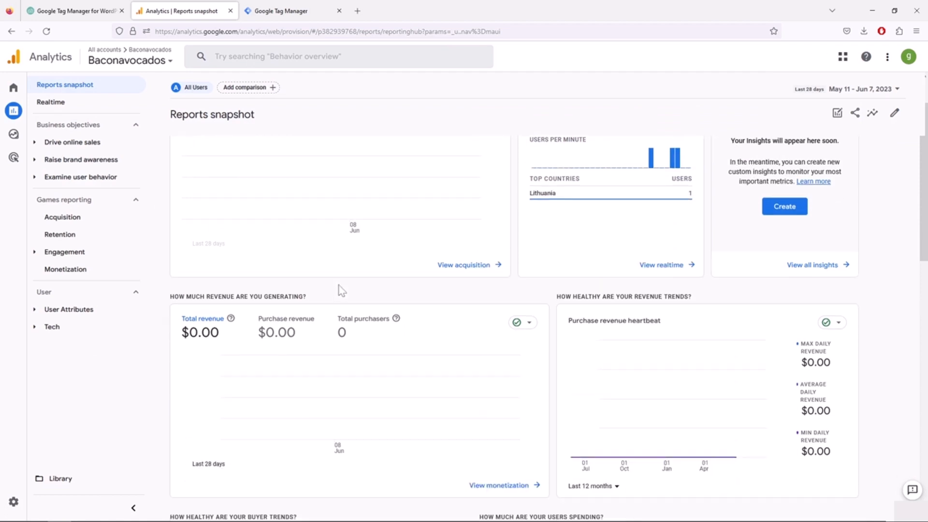
scroll(344, 288, up, 3)
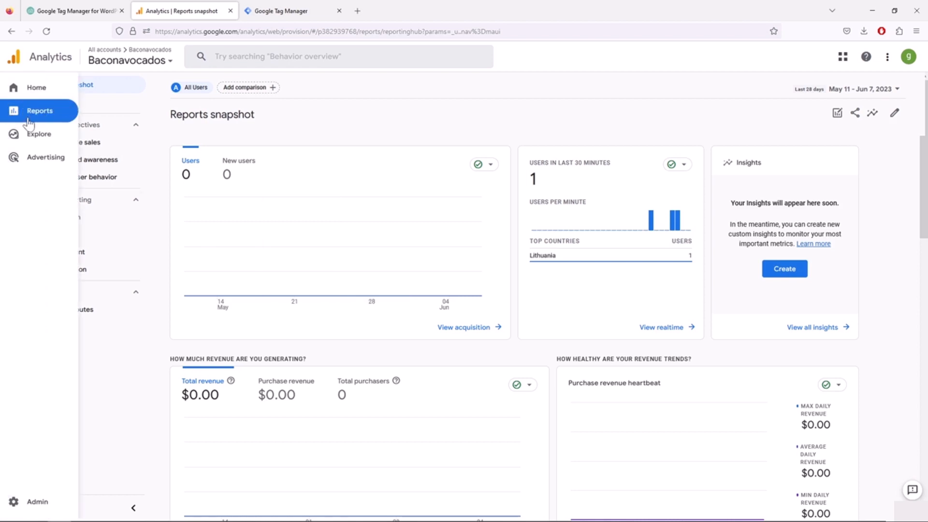
scroll(255, 200, down, 3)
scroll(323, 195, up, 1)
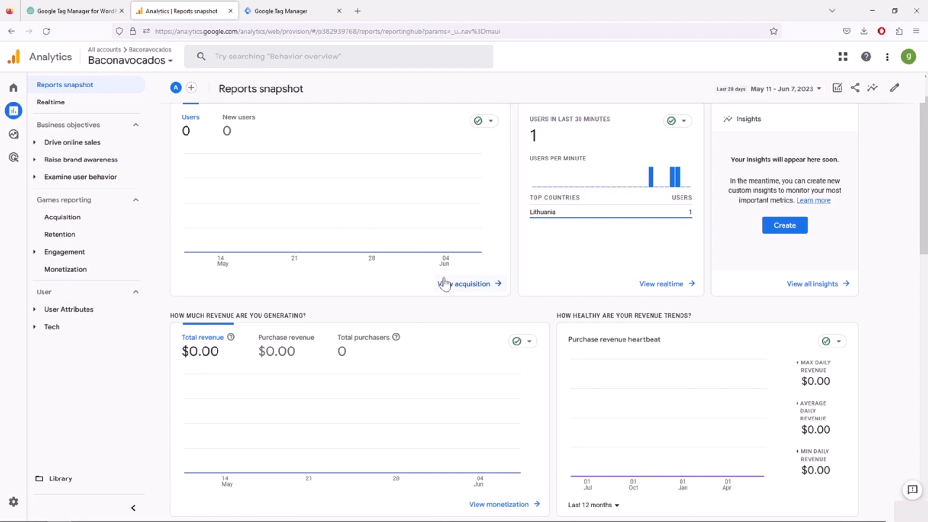
scroll(517, 300, down, 6)
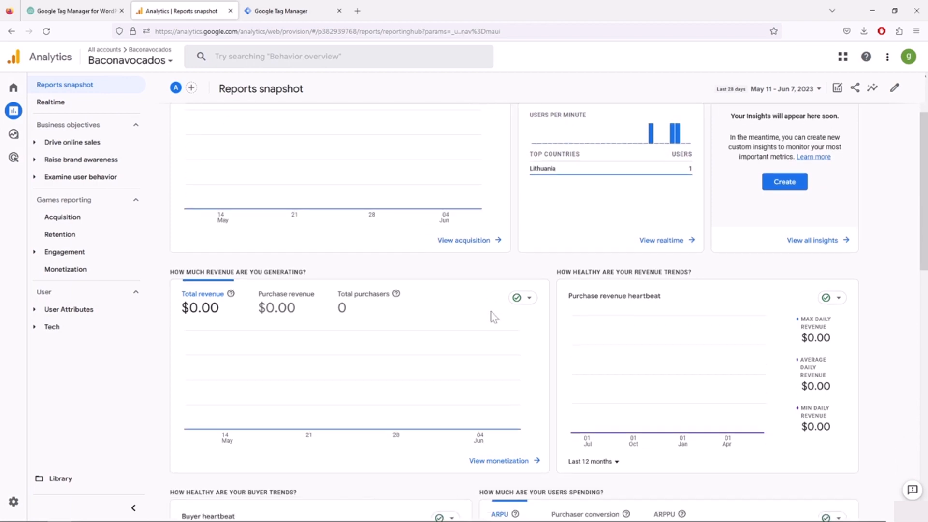
scroll(634, 343, up, 5)
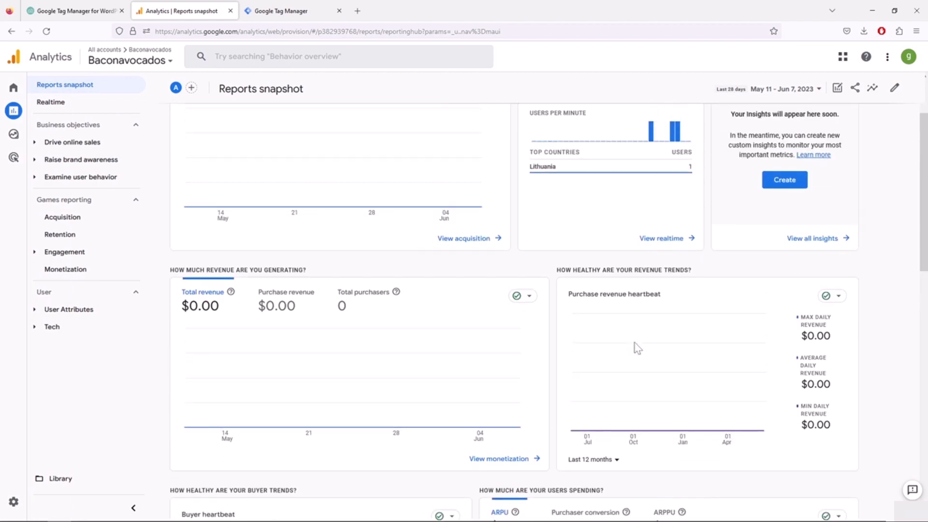